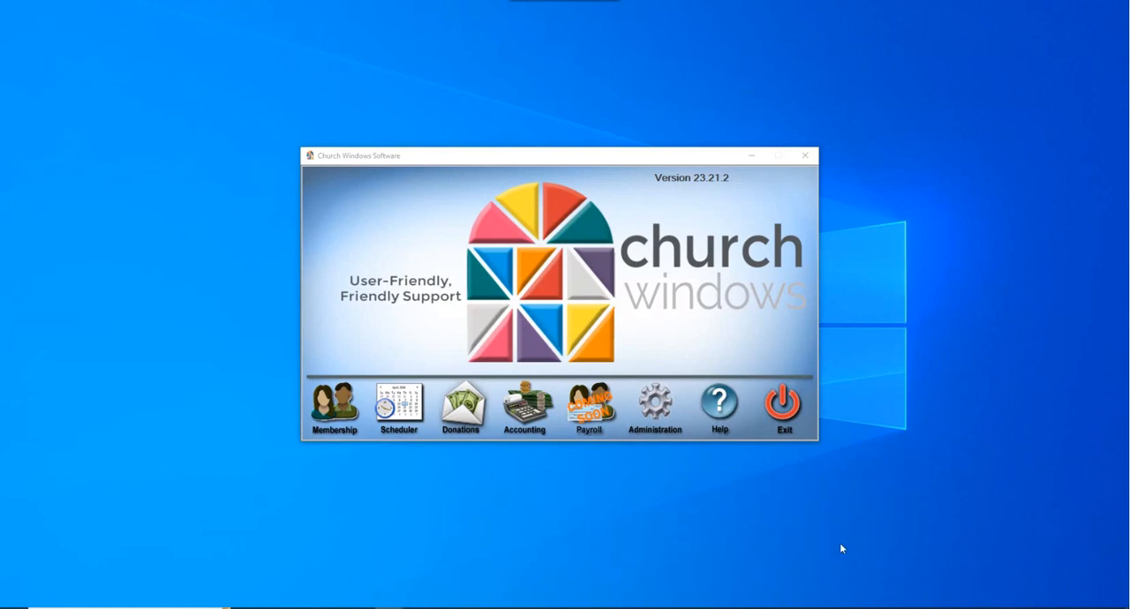
- Open the Donations module from the Church Windows launcher
mouse_move(390, 608)
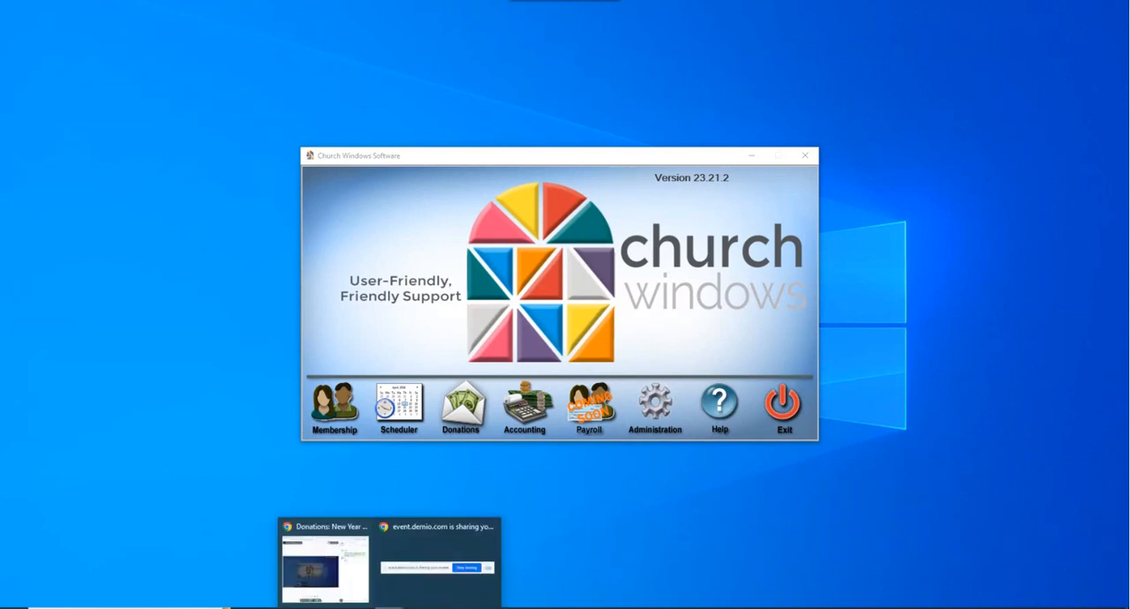
click(476, 413)
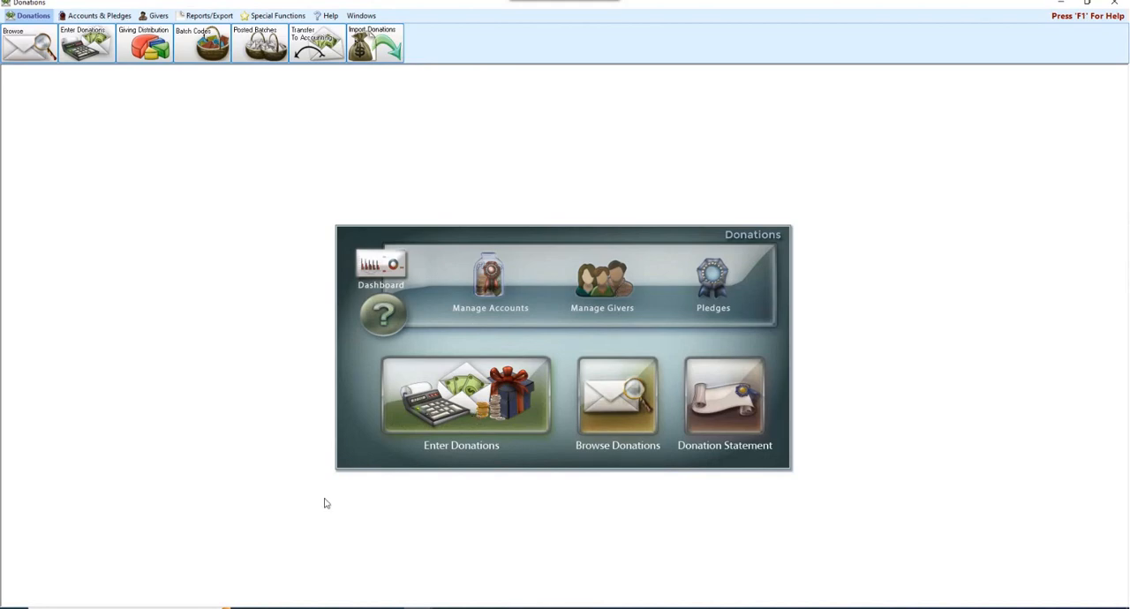
- View the Backup option among the Administration tools of the Church Windows launcher and return to the Donations module
mouse_move(419, 608)
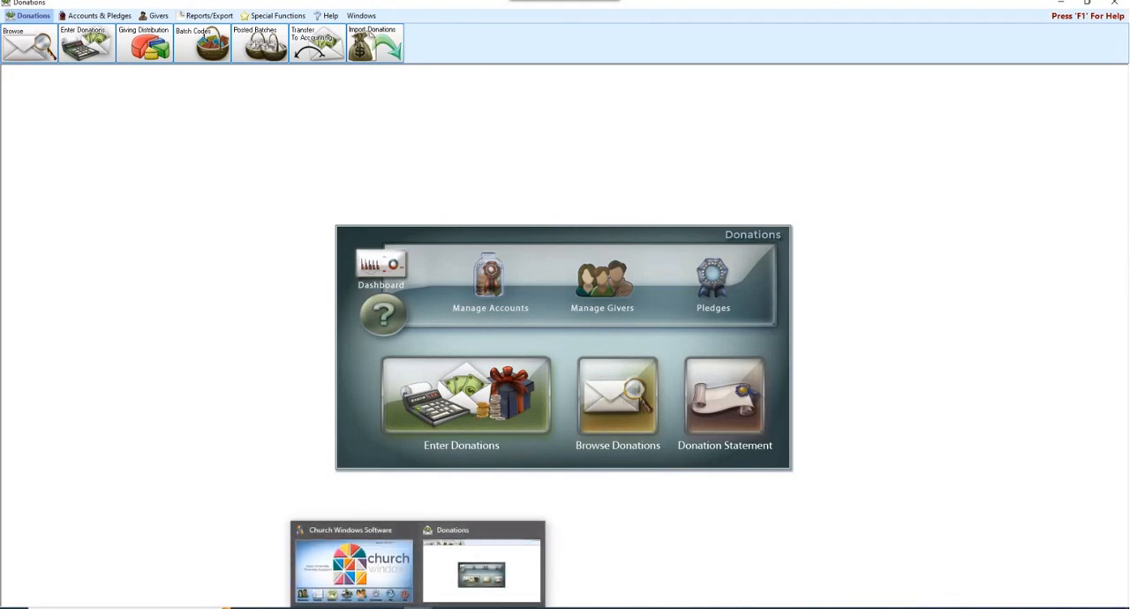
click(391, 580)
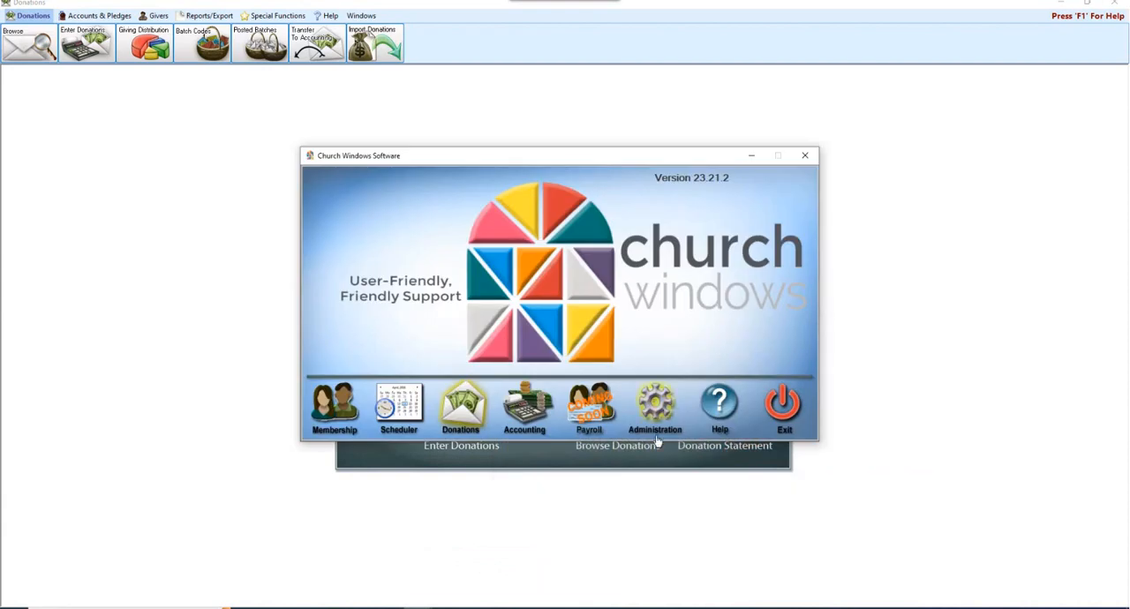
click(661, 422)
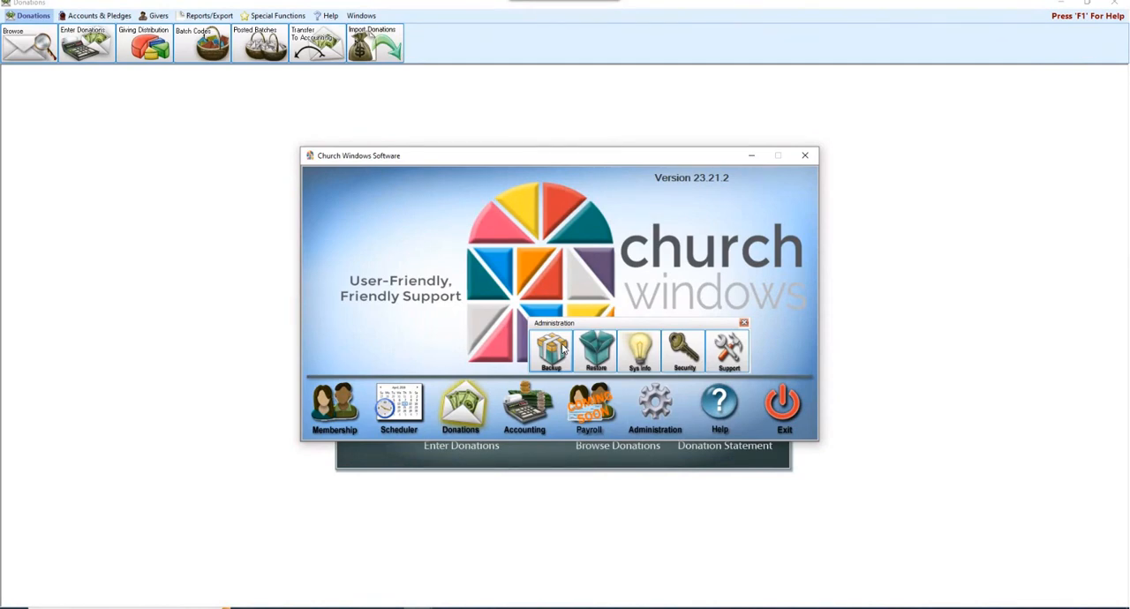
click(268, 344)
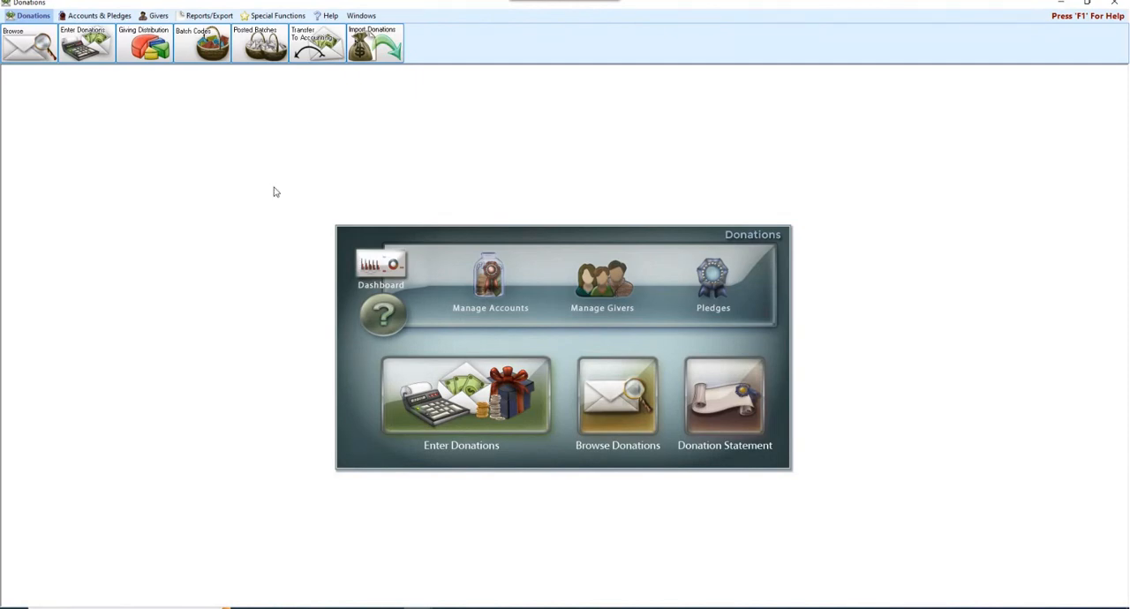
- Open the giver number management window, enlarge it and include inactive givers in the list
click(157, 16)
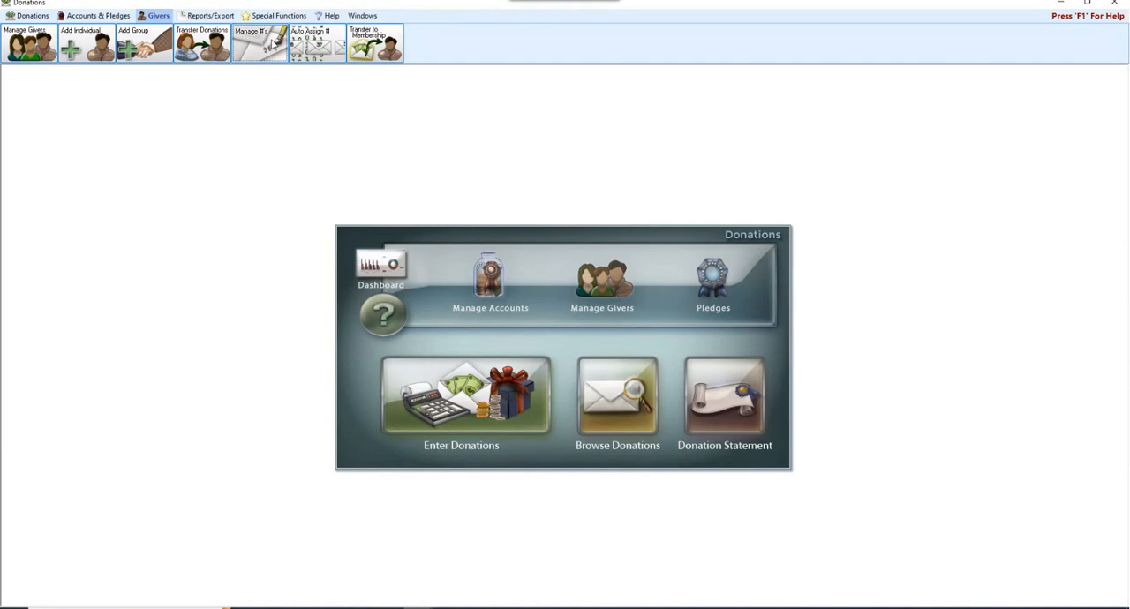
click(275, 42)
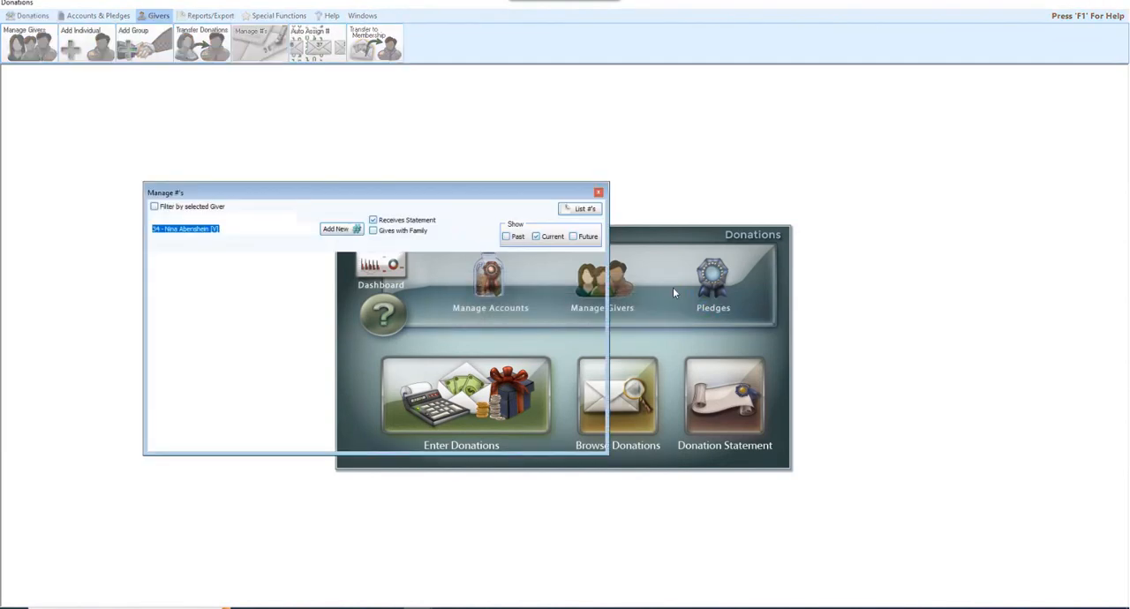
drag(412, 196, 546, 149)
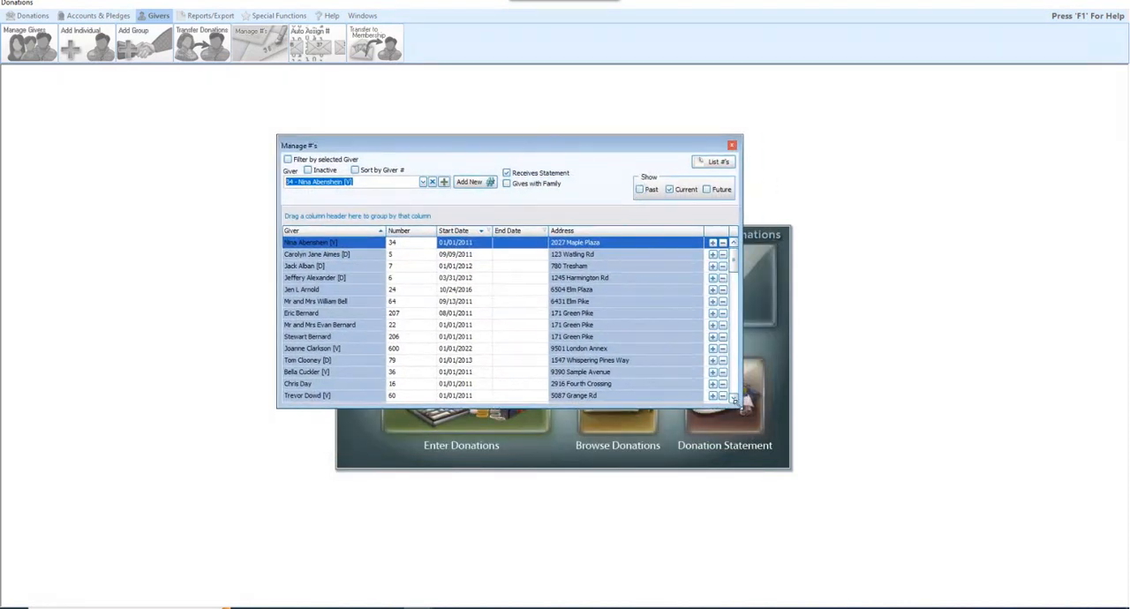
drag(734, 401, 837, 497)
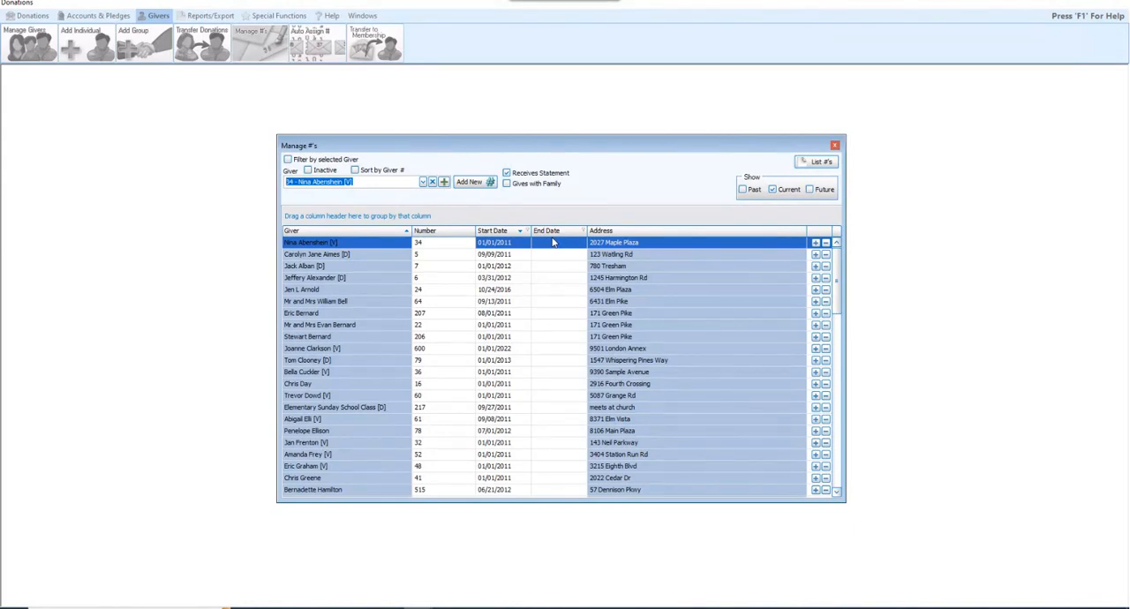
click(309, 172)
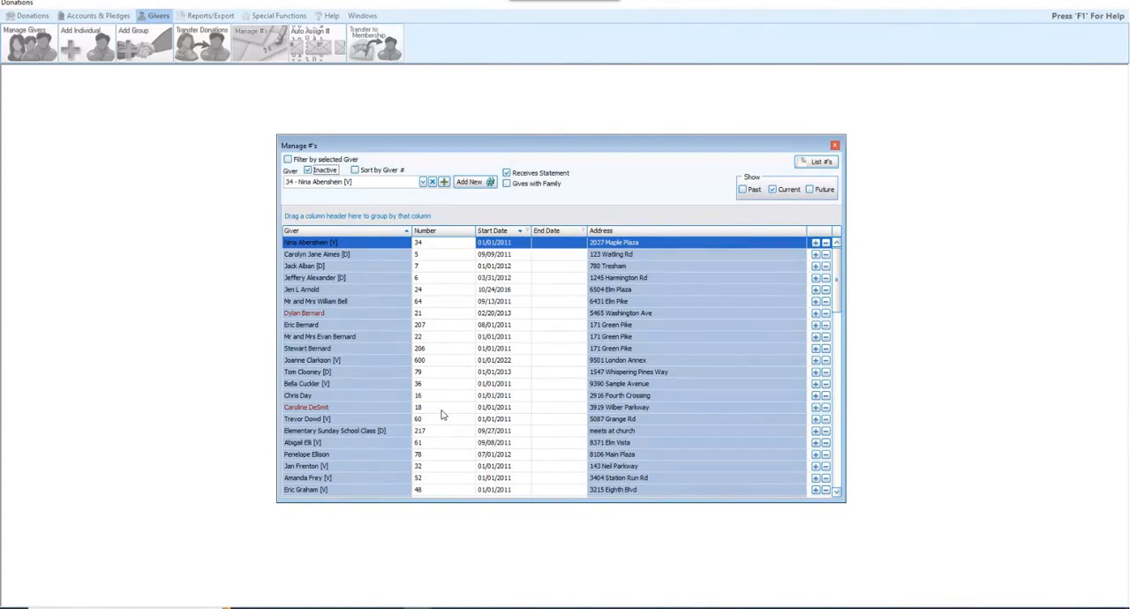
- Set the end date of inactive giver number 21 to 12/31/2022
click(548, 314)
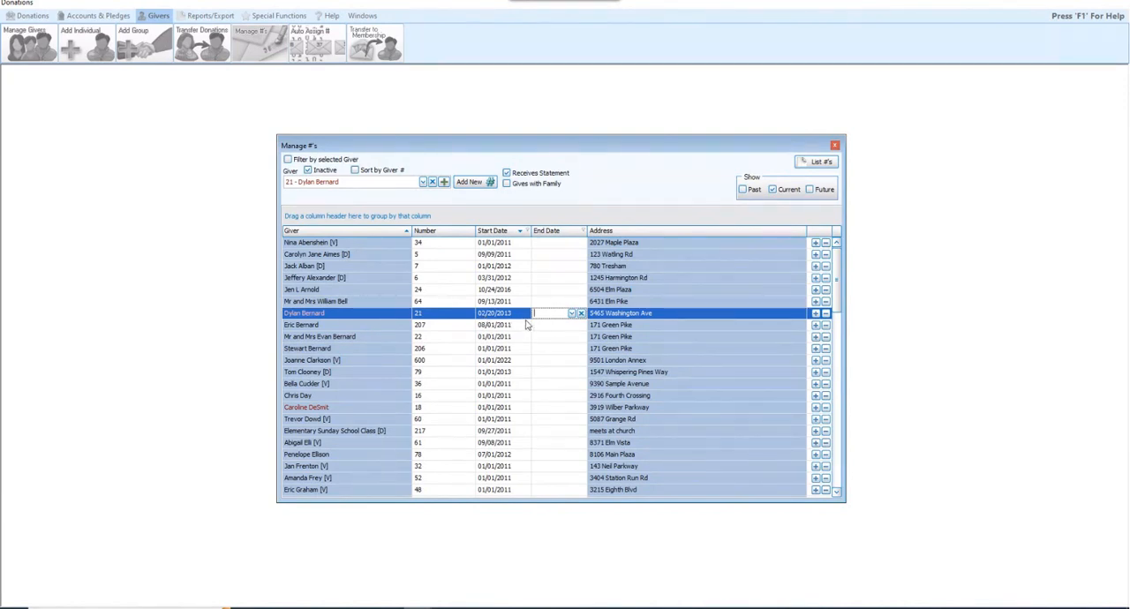
text(12/31/2022)
click(573, 313)
click(572, 314)
click(537, 359)
- Review the deletion options for inactive giver number 18 and leave them without deleting anything
click(354, 408)
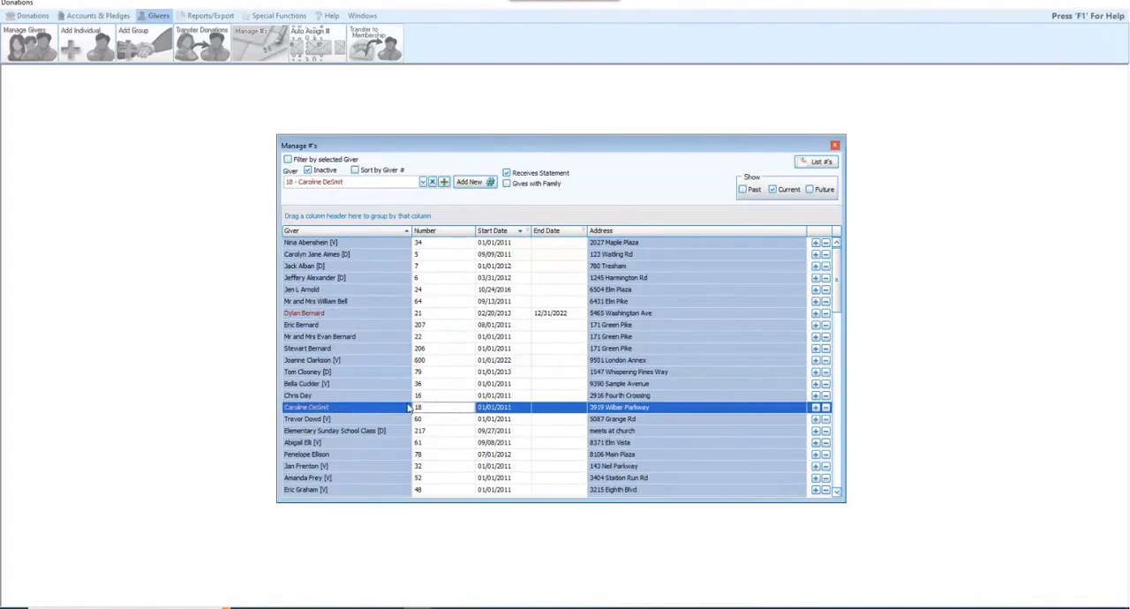
click(828, 409)
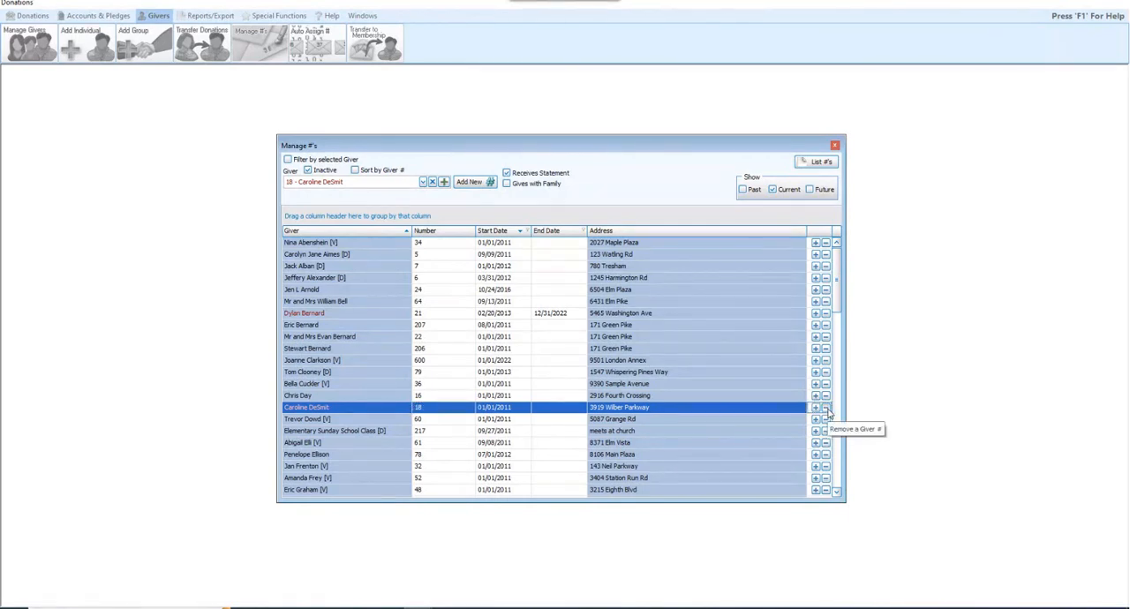
click(828, 410)
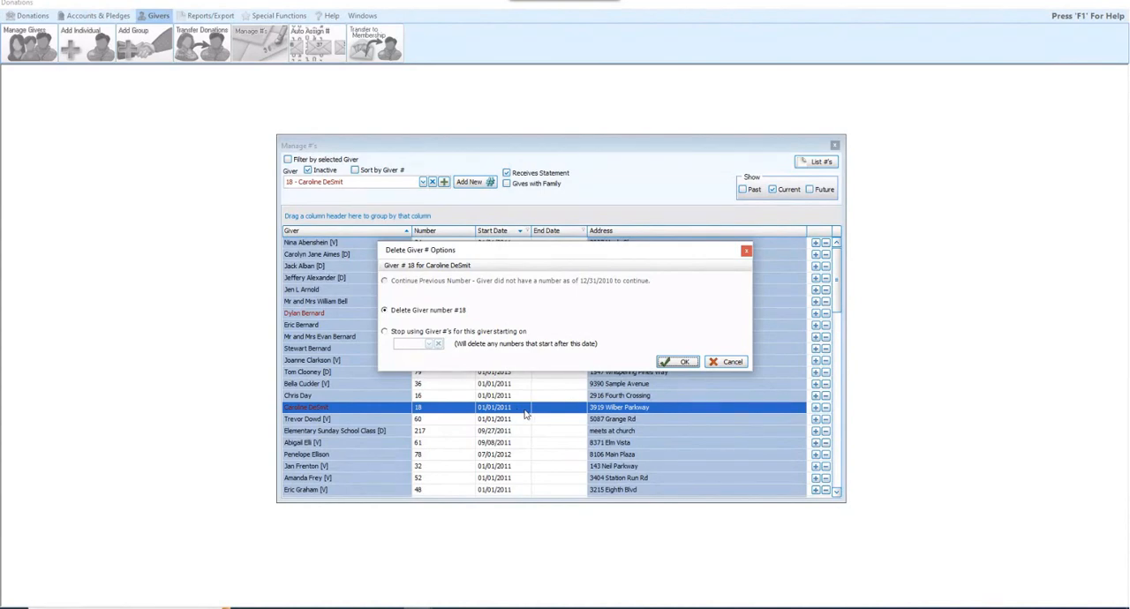
click(726, 363)
- Set the end date of inactive giver number 18 to 12/31/2022
click(579, 409)
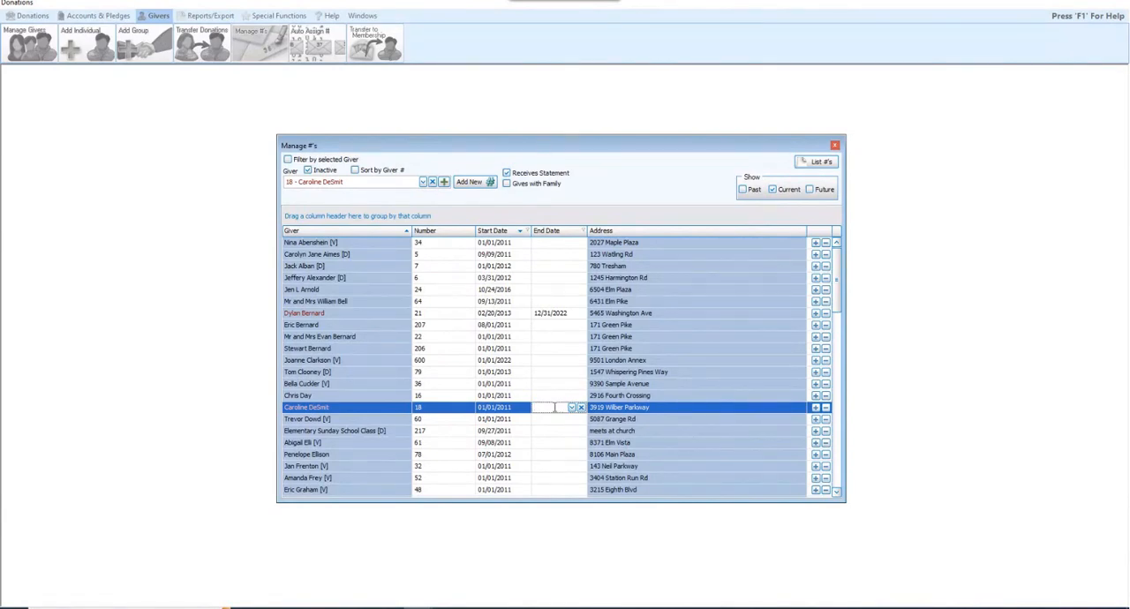
text(12/31/2022)
click(582, 431)
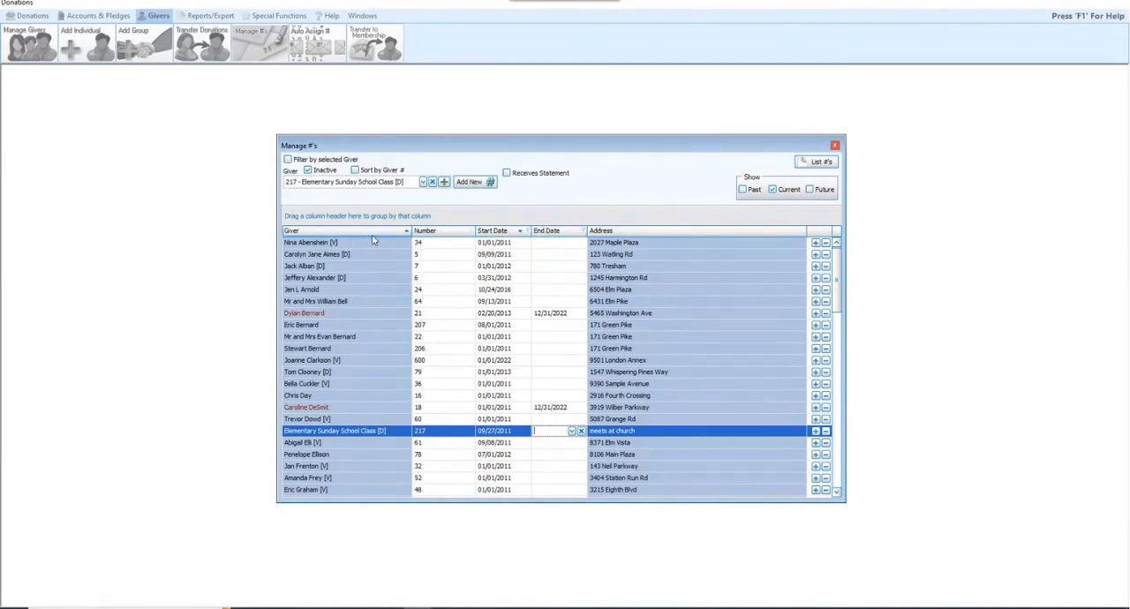
- Sort the giver list by number in ascending order and check it with future numbers temporarily included
click(459, 235)
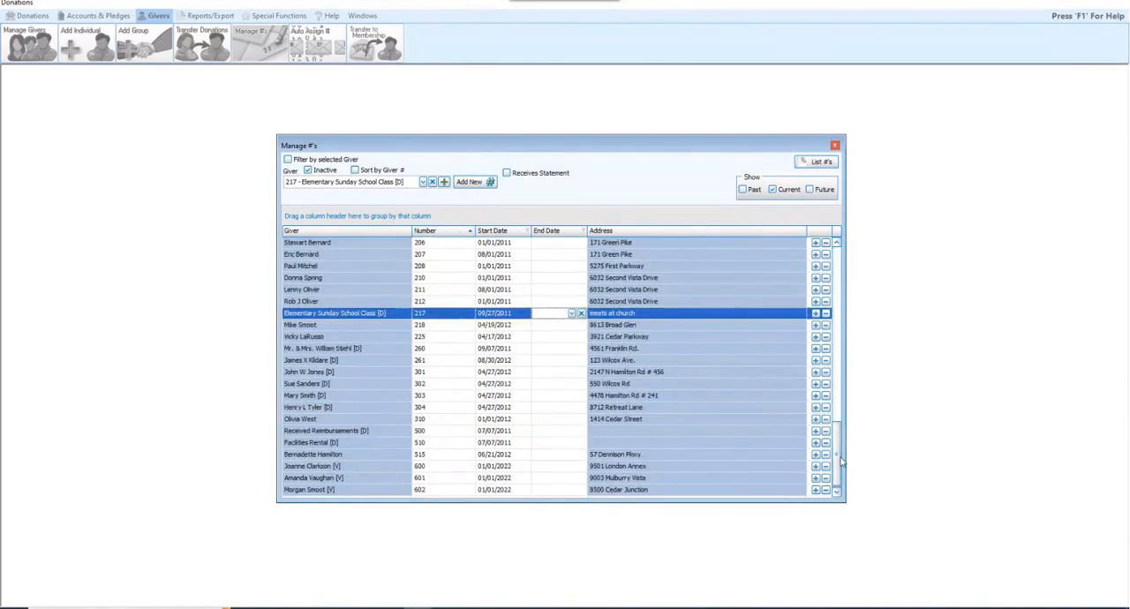
scroll(840, 449, up, 2)
scroll(840, 449, up, 15)
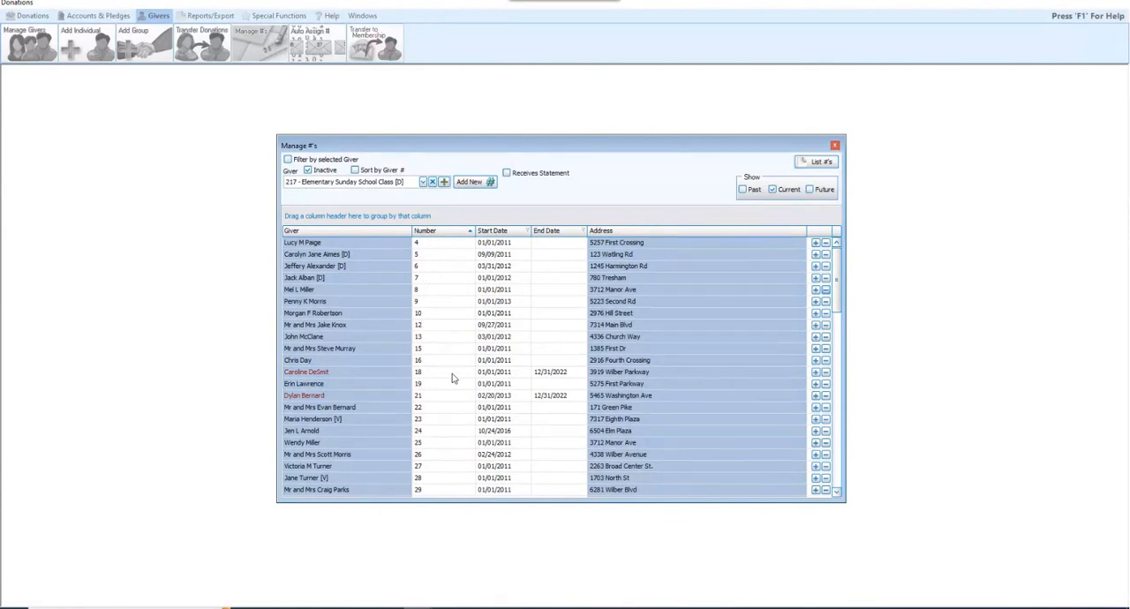
click(820, 192)
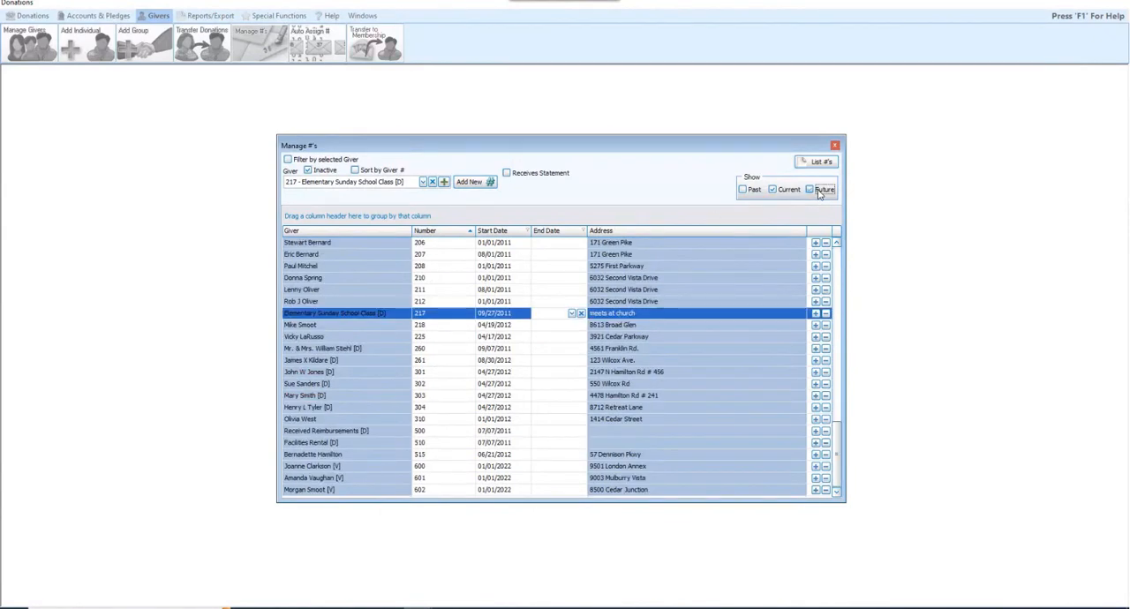
drag(837, 431, 834, 258)
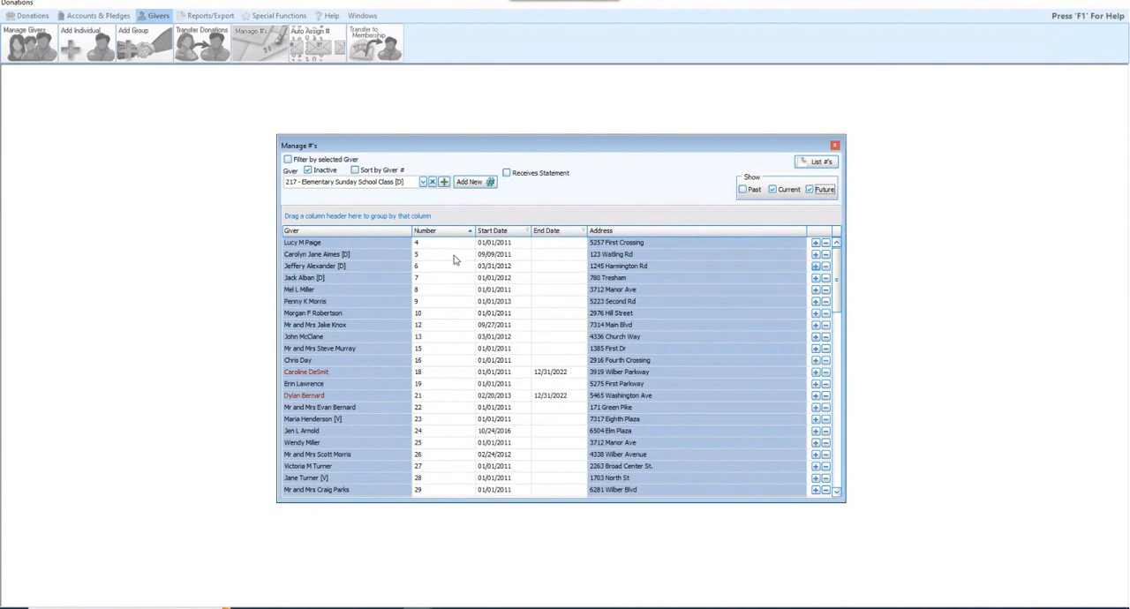
click(810, 191)
- Assign new number 1, starting 01/01/2023, to the giver who holds number 4, and include future numbers in the list
click(815, 243)
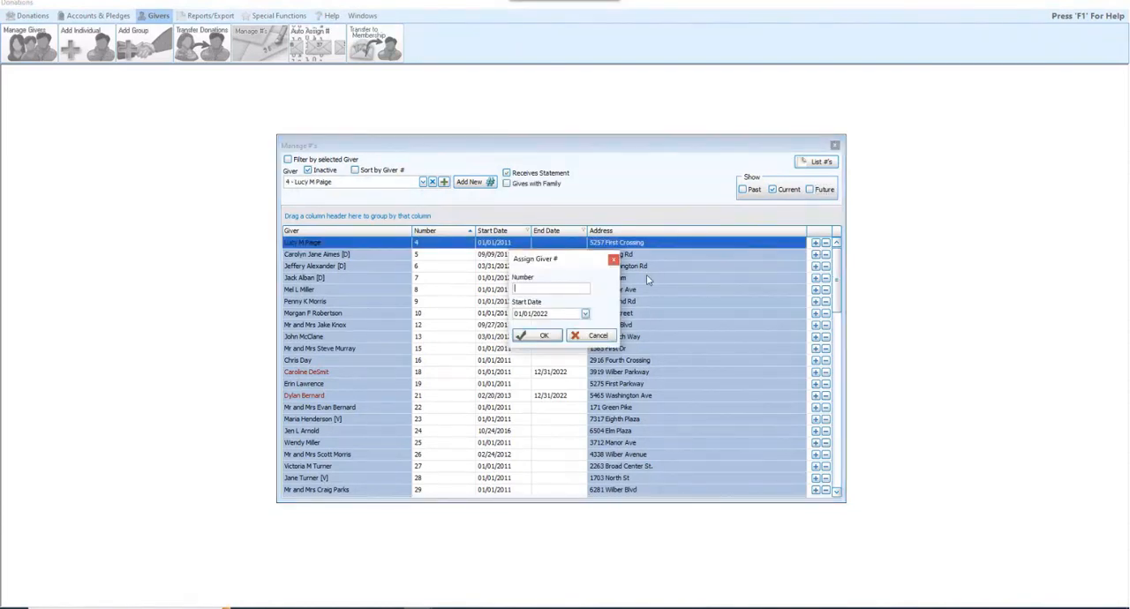
text(1)
click(558, 315)
text(2020)
click(542, 335)
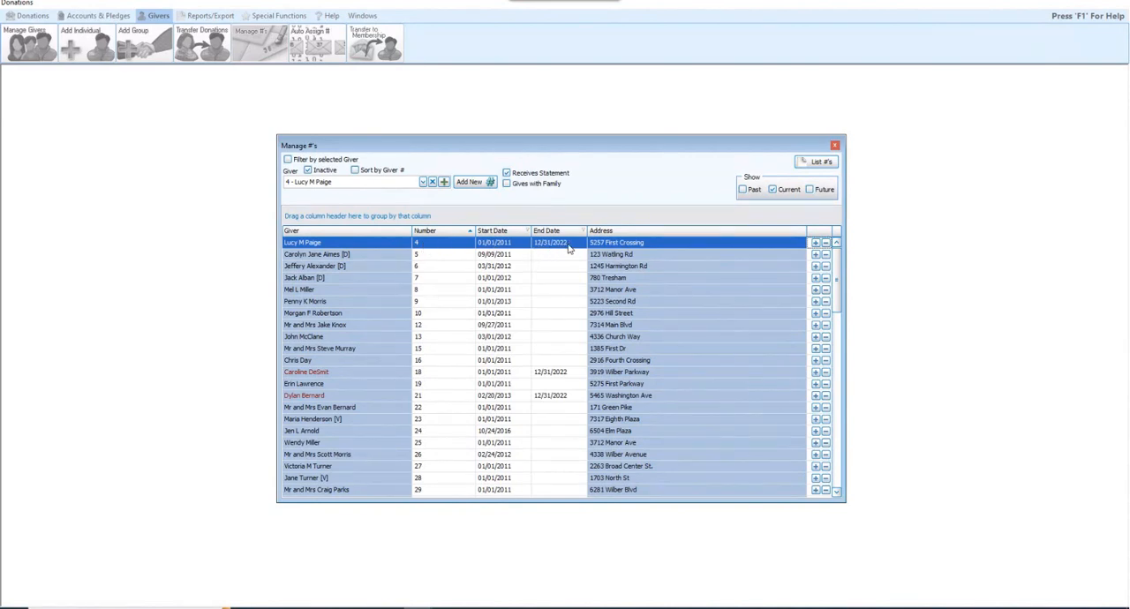
click(817, 192)
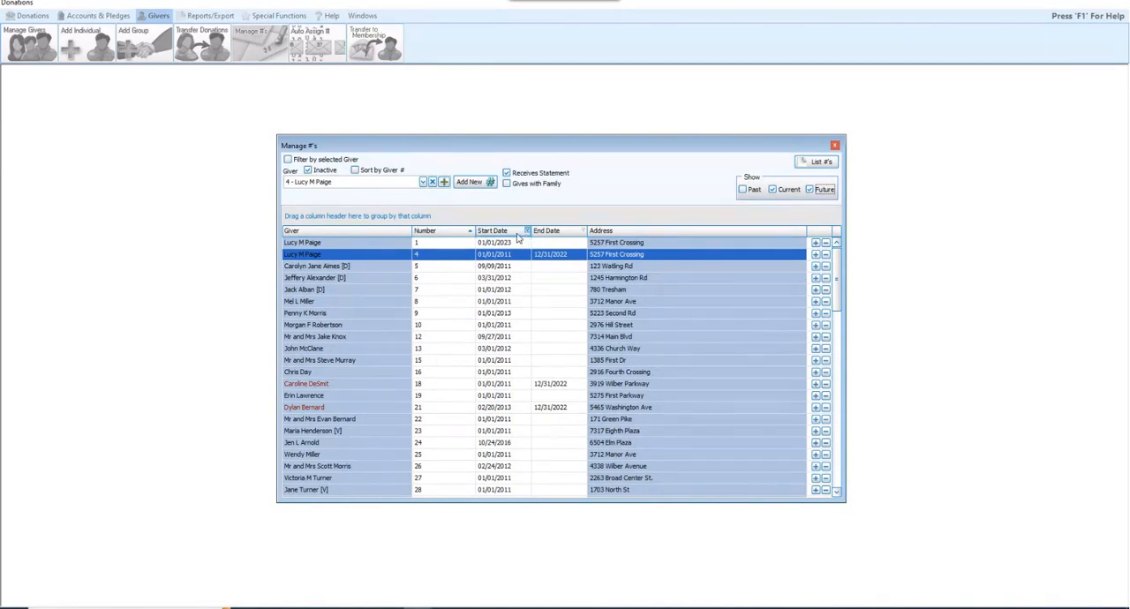
- Assign new number 2, starting 01/01/2023, to the giver who holds number 5, and check both of that giver's entries
click(371, 268)
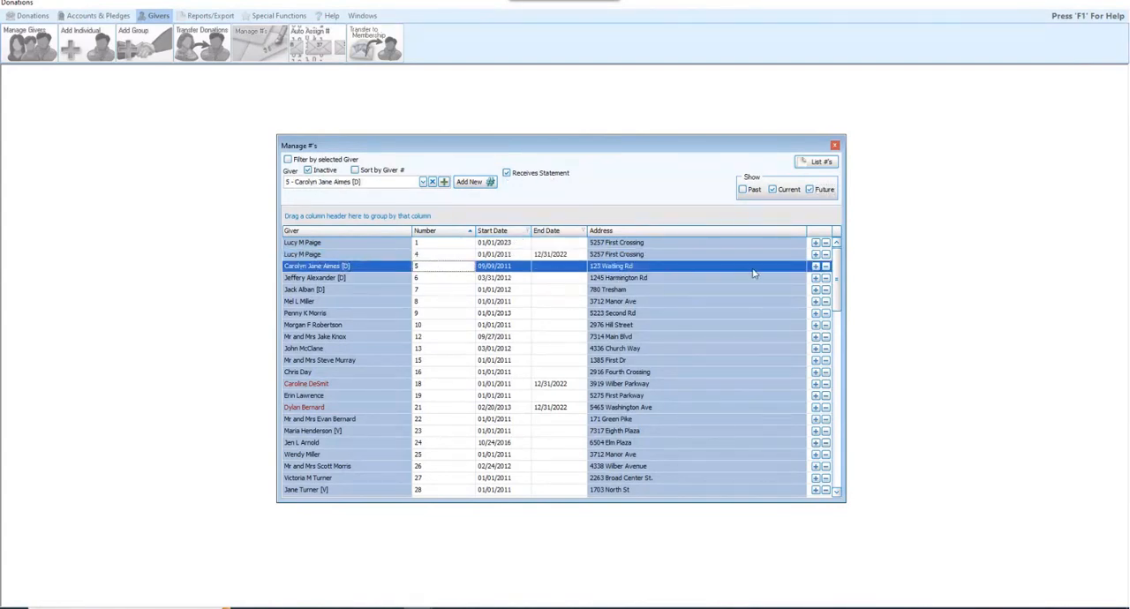
click(817, 268)
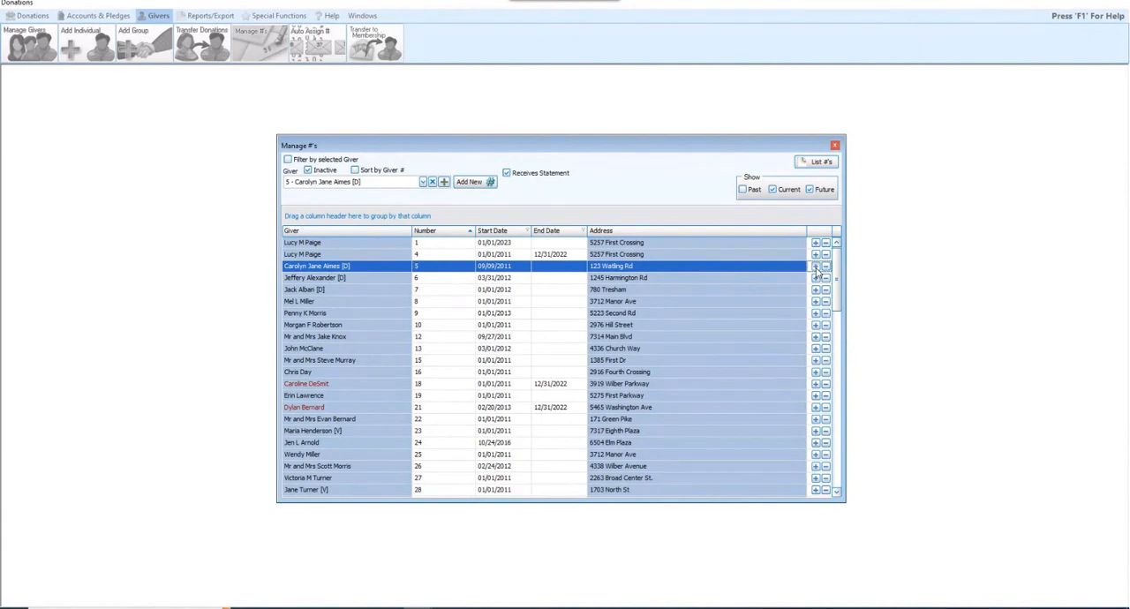
click(816, 270)
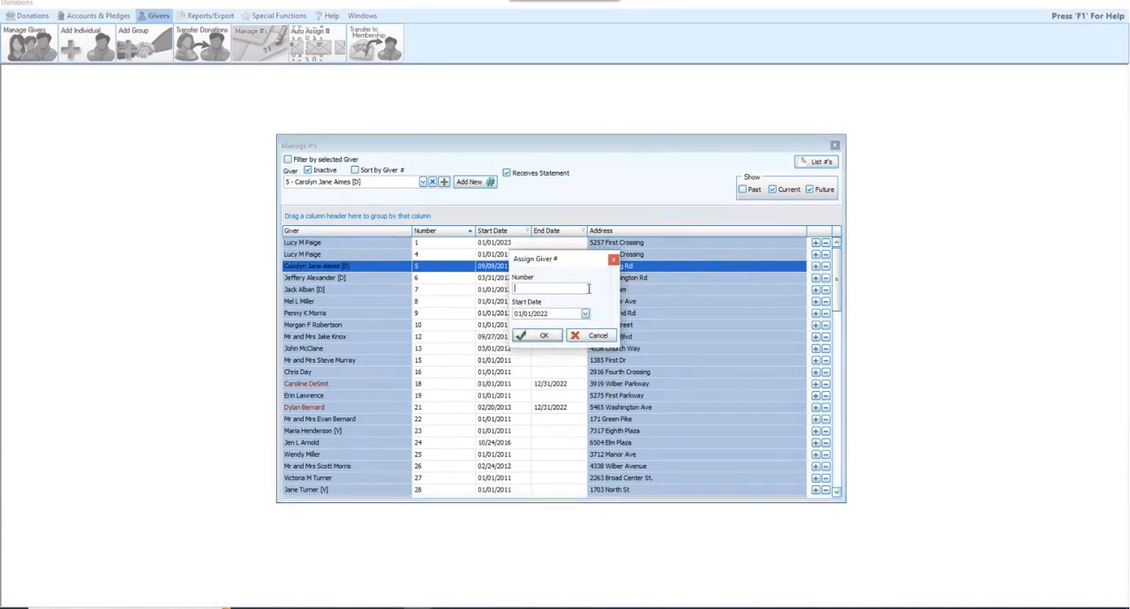
text(2)
click(569, 312)
text(2023)
click(526, 340)
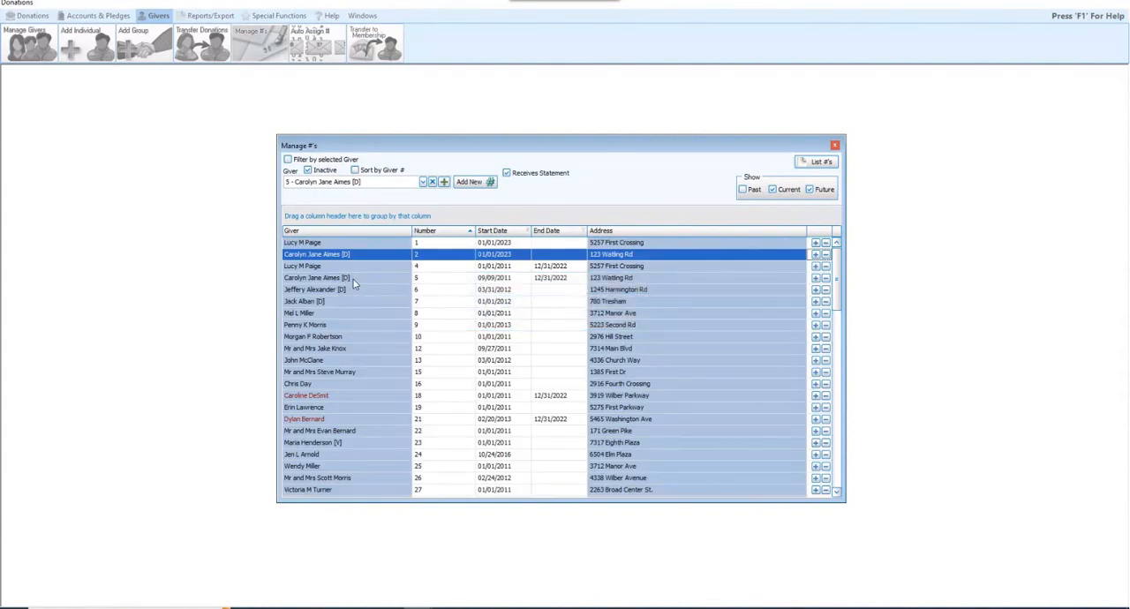
click(399, 279)
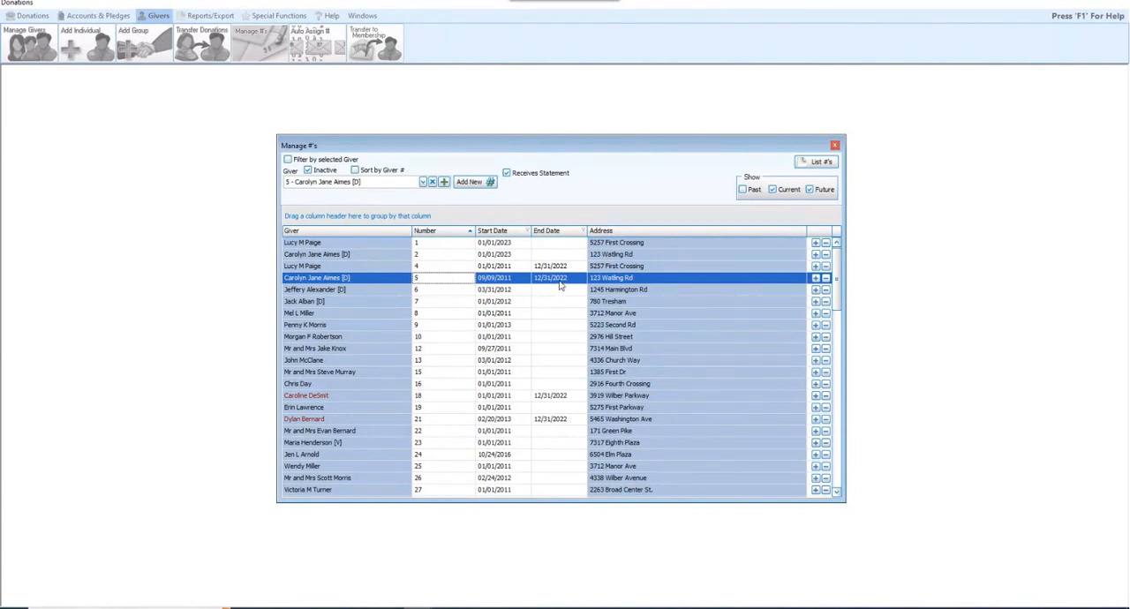
click(403, 254)
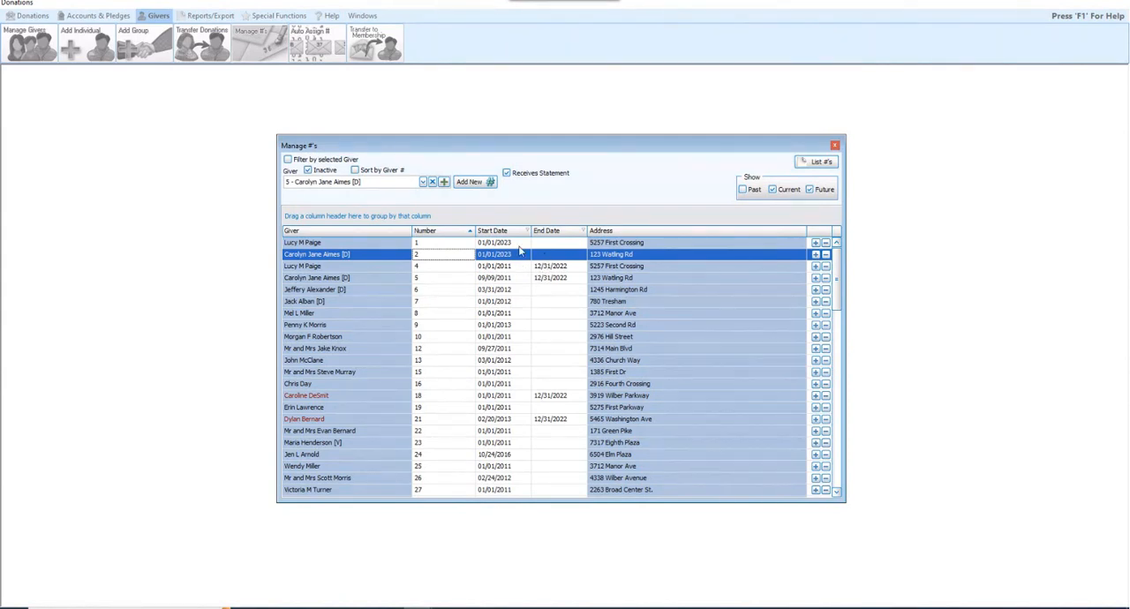
- Delete future giver number 1 with the option that removes only the number and does not continue previous number 4
click(826, 243)
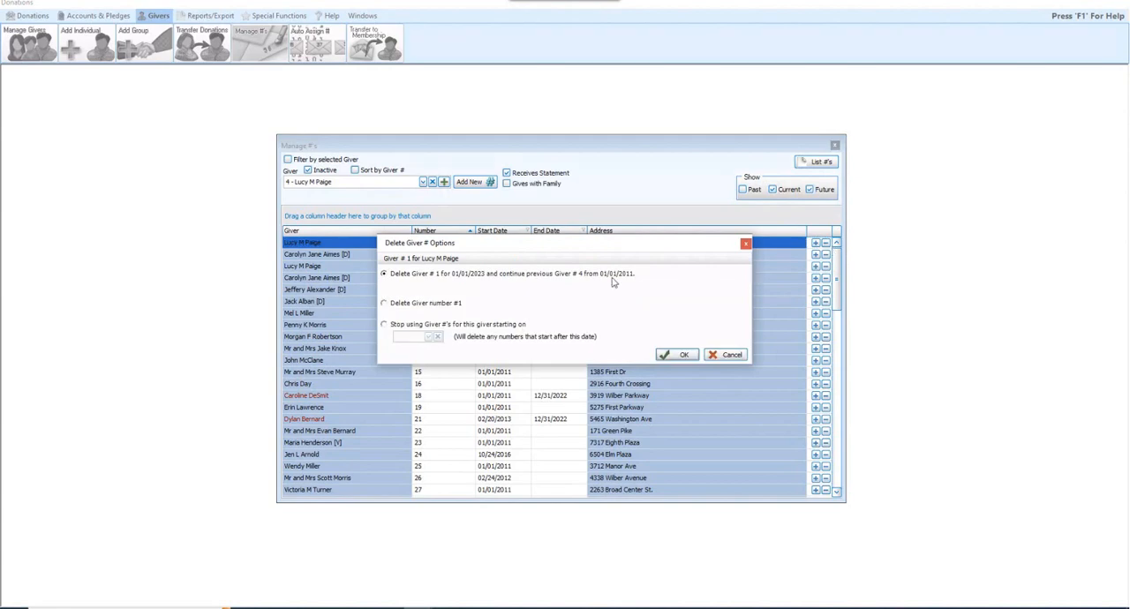
click(454, 304)
click(685, 355)
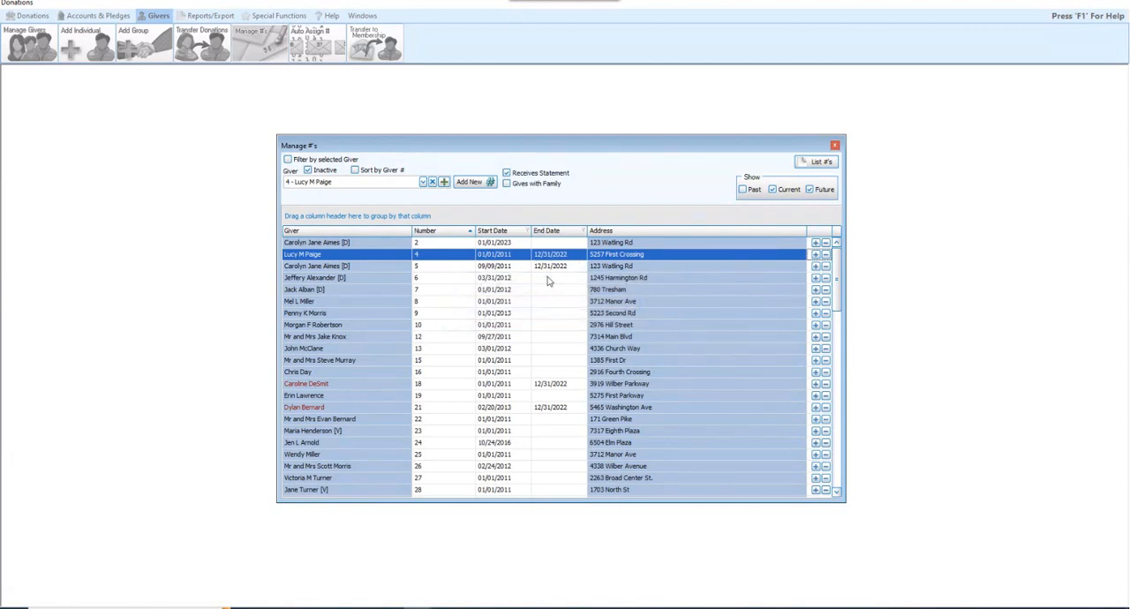
- Delete future giver number 2 with the option that removes only the number and does not continue previous number 5
click(521, 243)
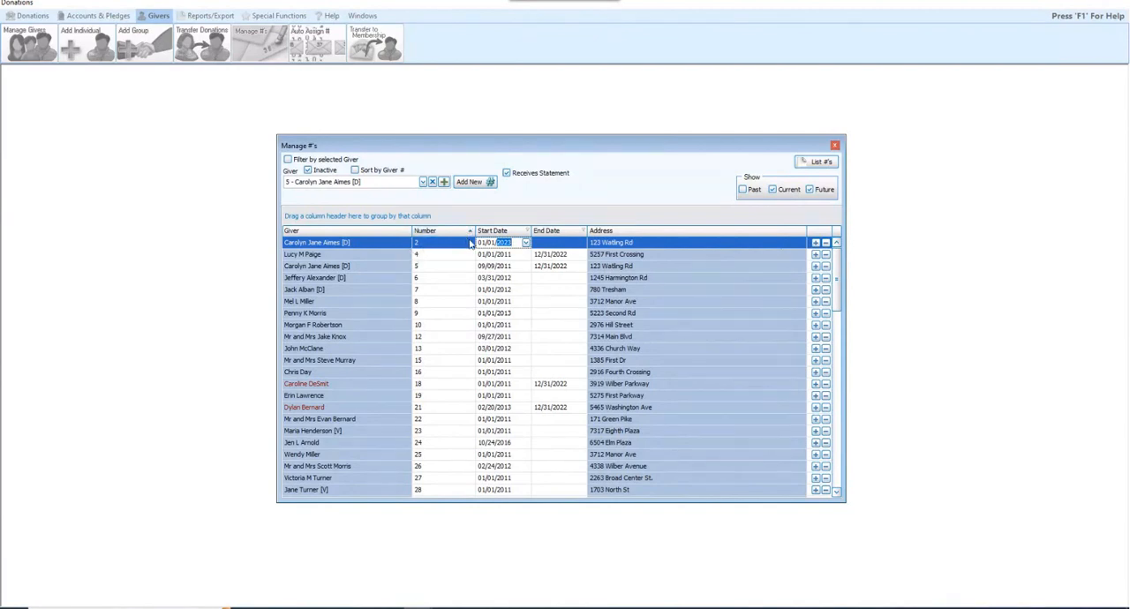
click(826, 243)
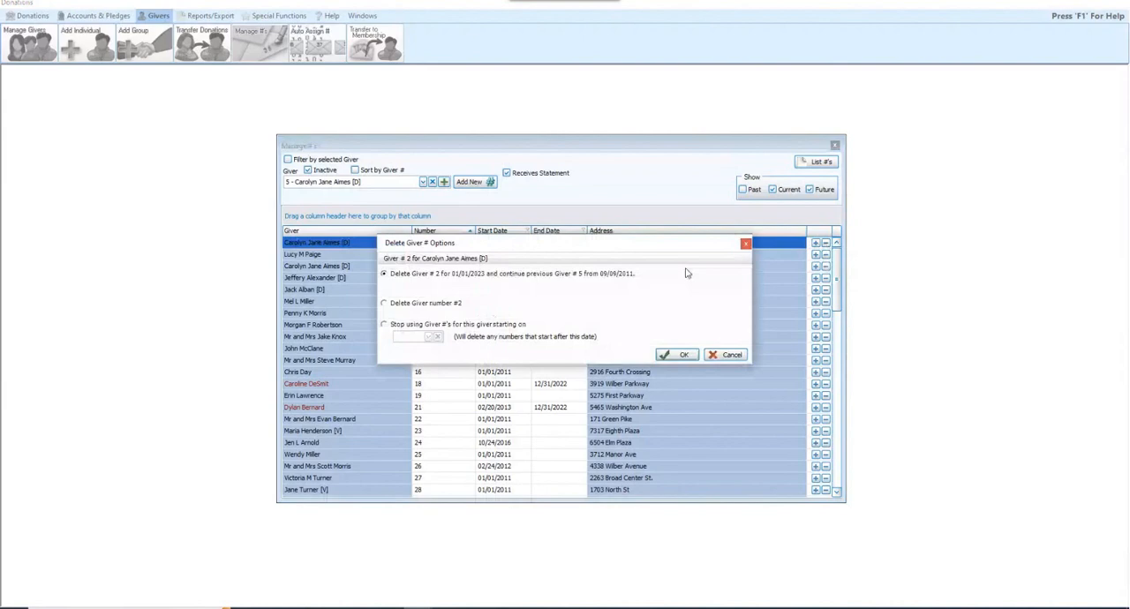
click(459, 303)
click(683, 355)
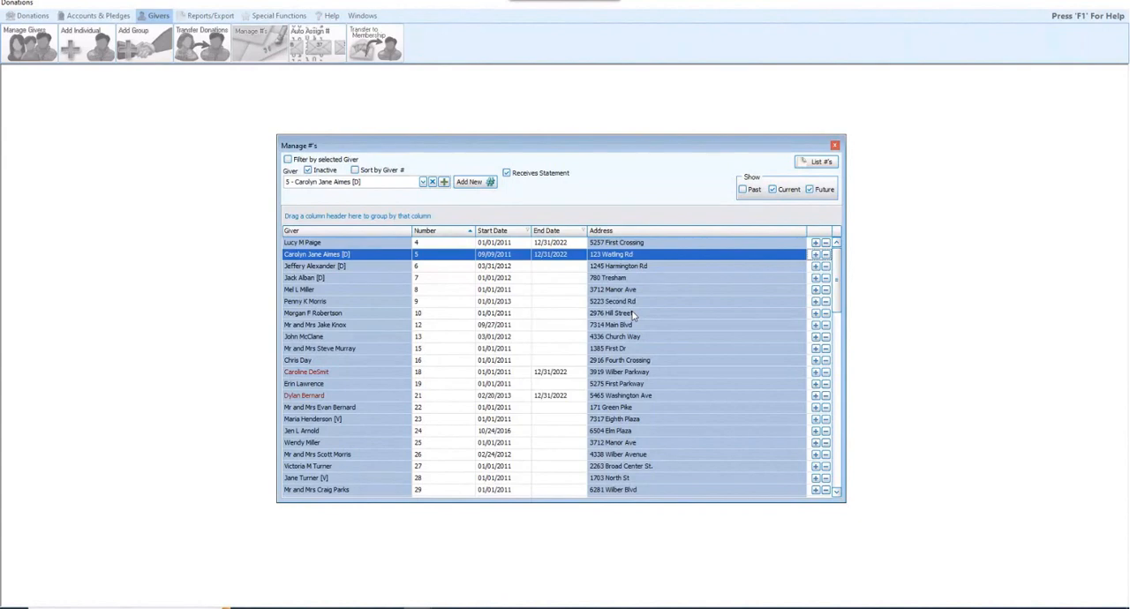
- Close the giver number management window and open Auto Assign for giver numbers, accepting exclusive access
click(837, 147)
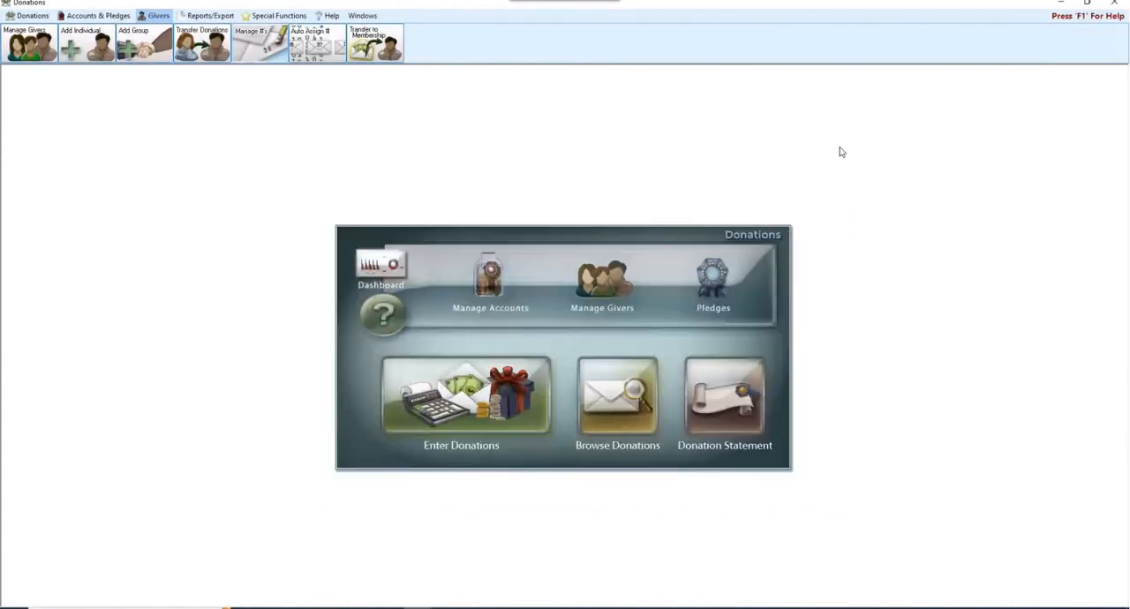
click(315, 45)
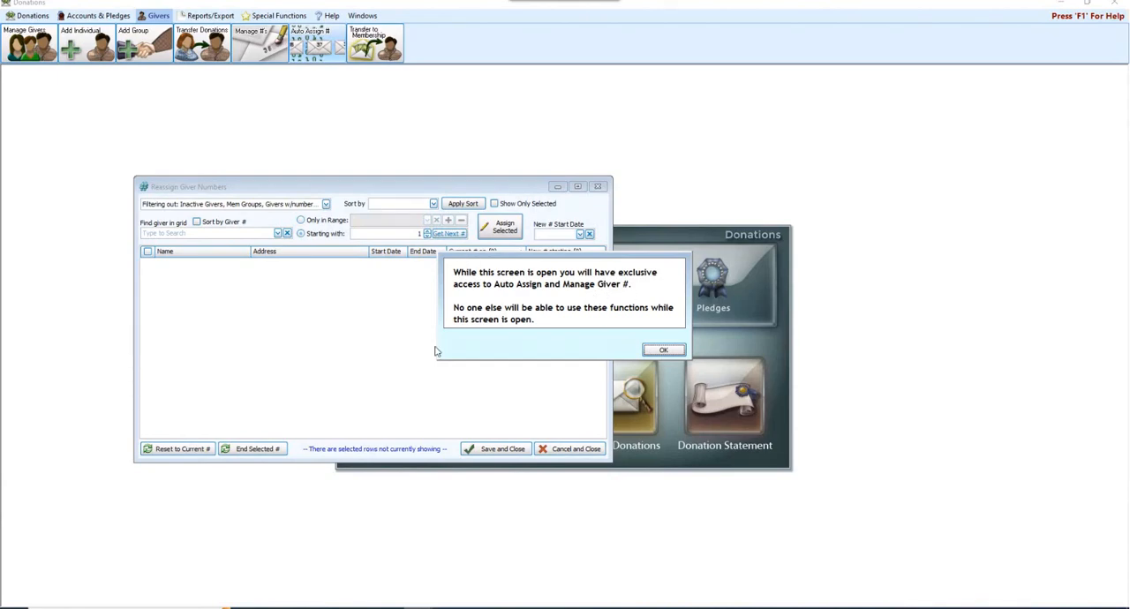
click(664, 351)
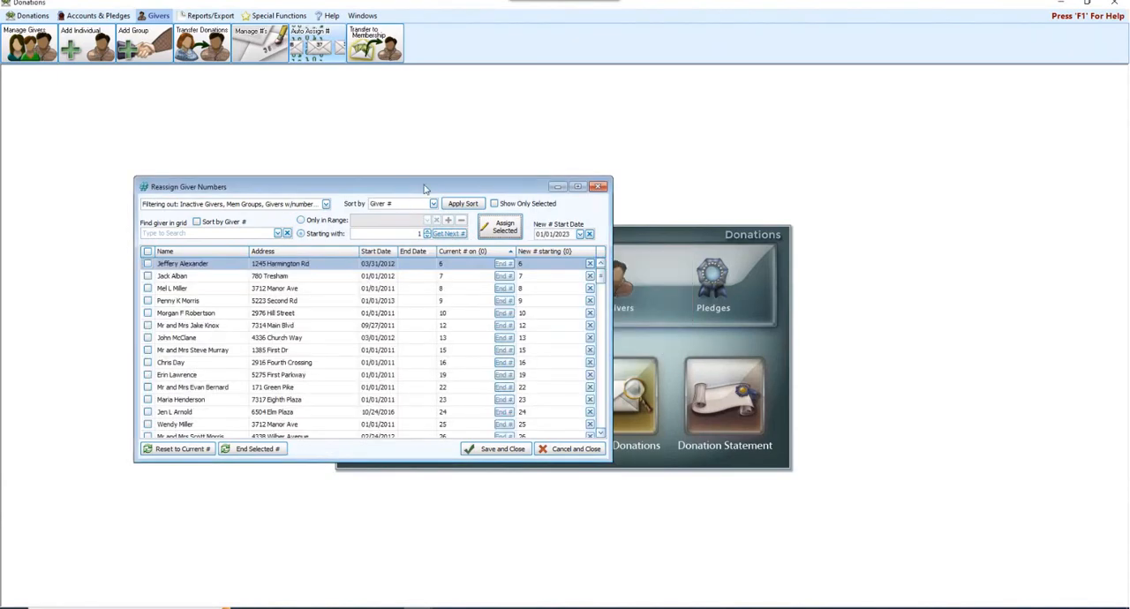
drag(456, 193, 617, 215)
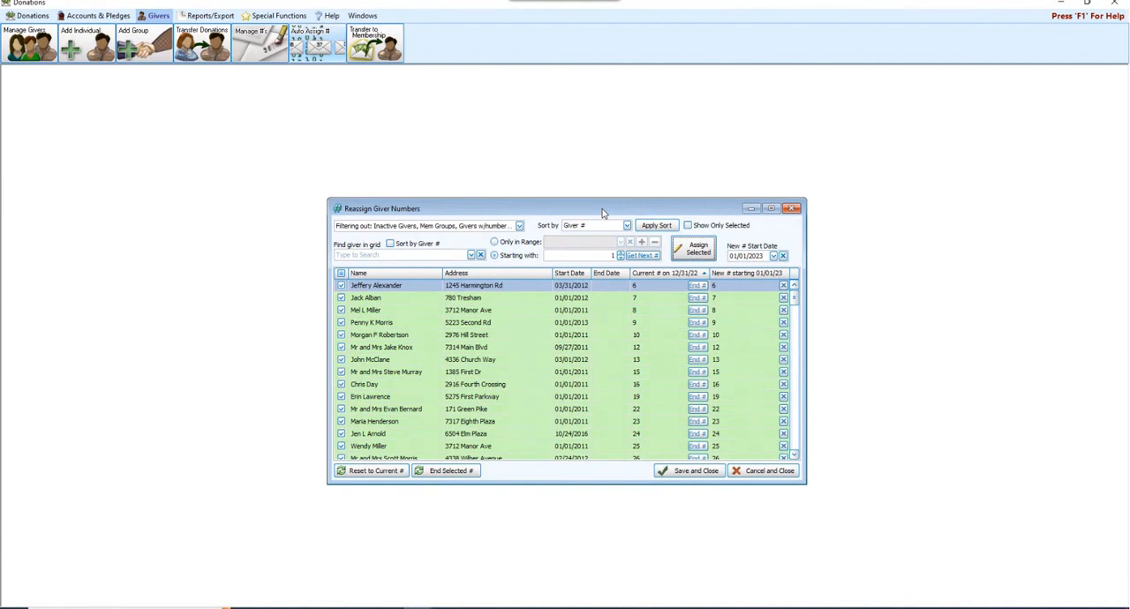
- Review which types of givers the reassignment grid filters out, and sort the grid by Name
click(520, 226)
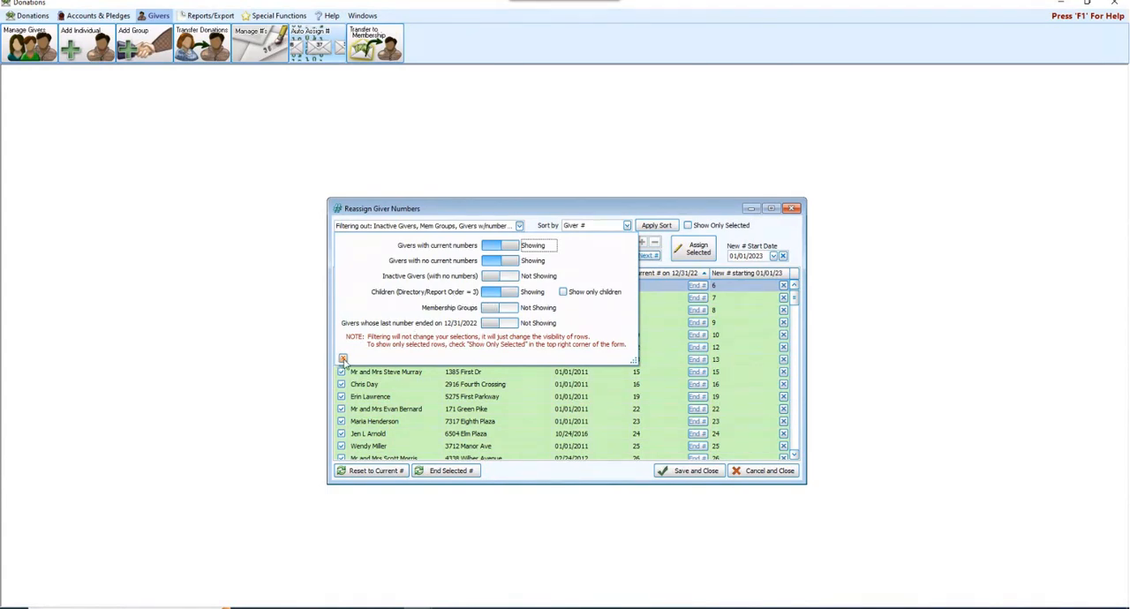
click(343, 359)
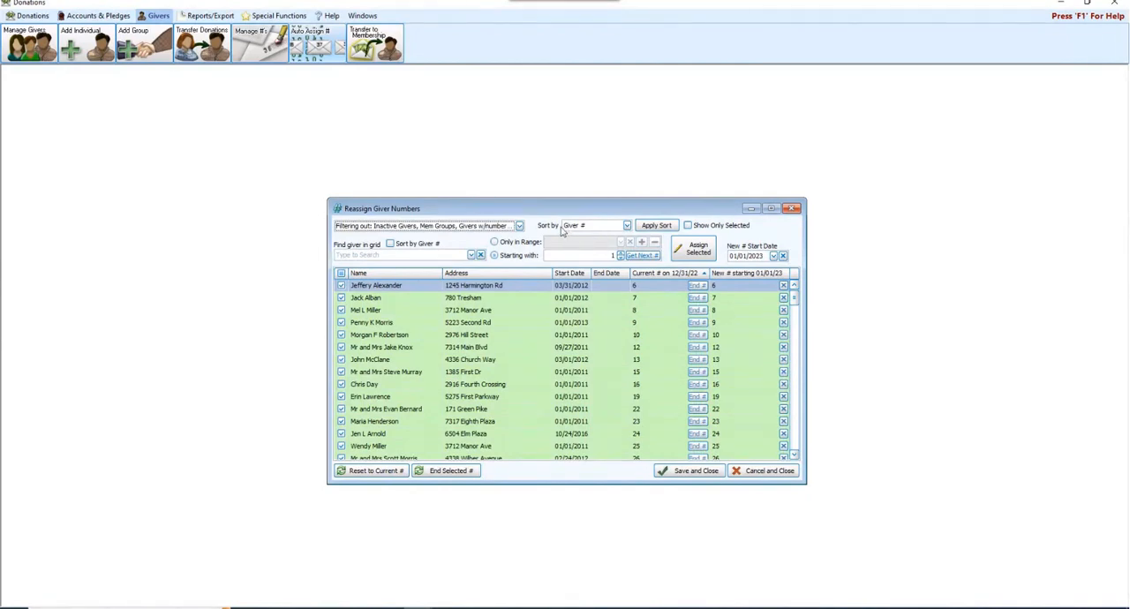
click(627, 226)
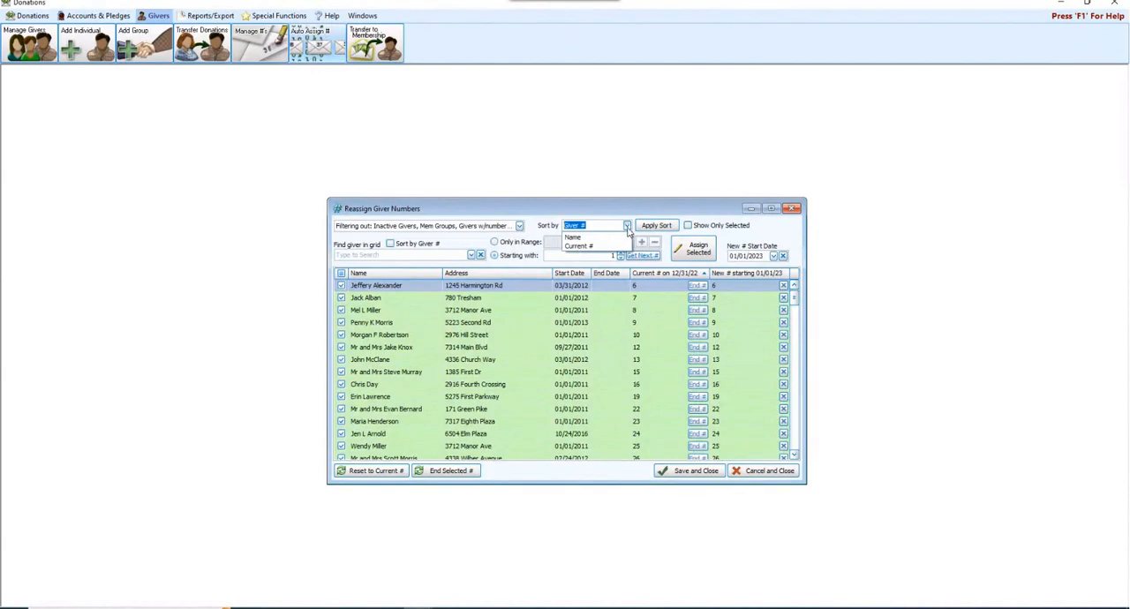
click(617, 238)
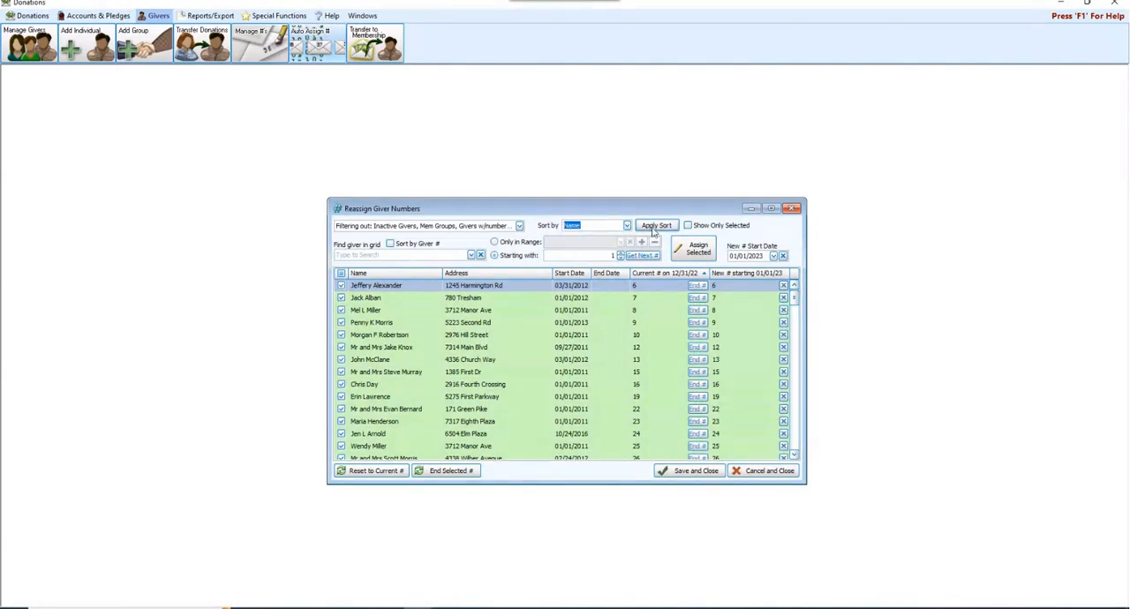
click(654, 227)
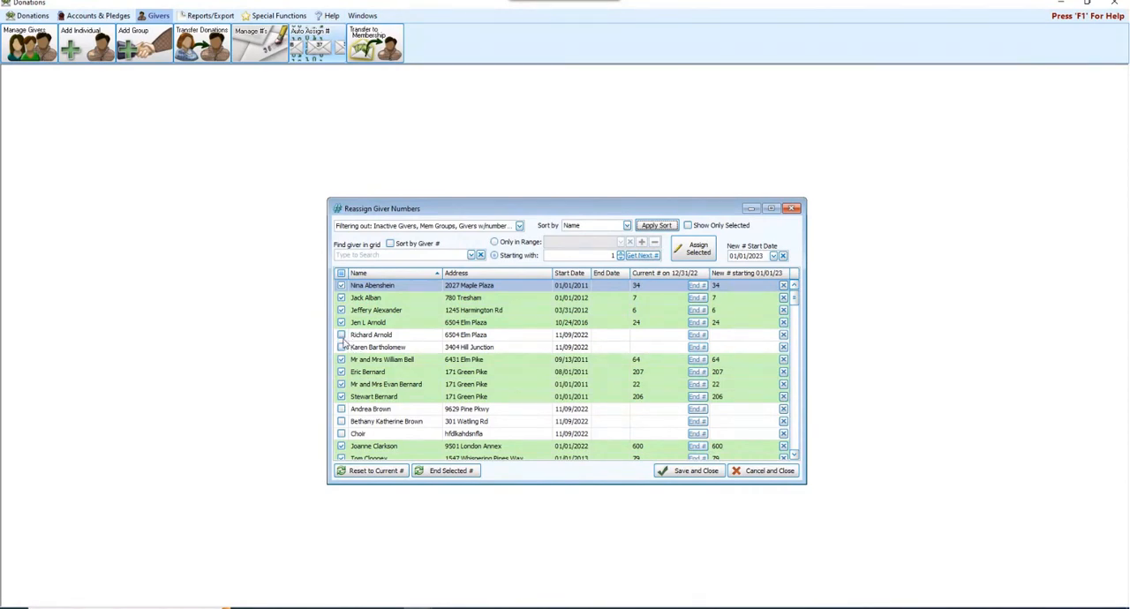
- Recheck the giver filter options and limit the reassignment grid to the selected givers only
click(521, 227)
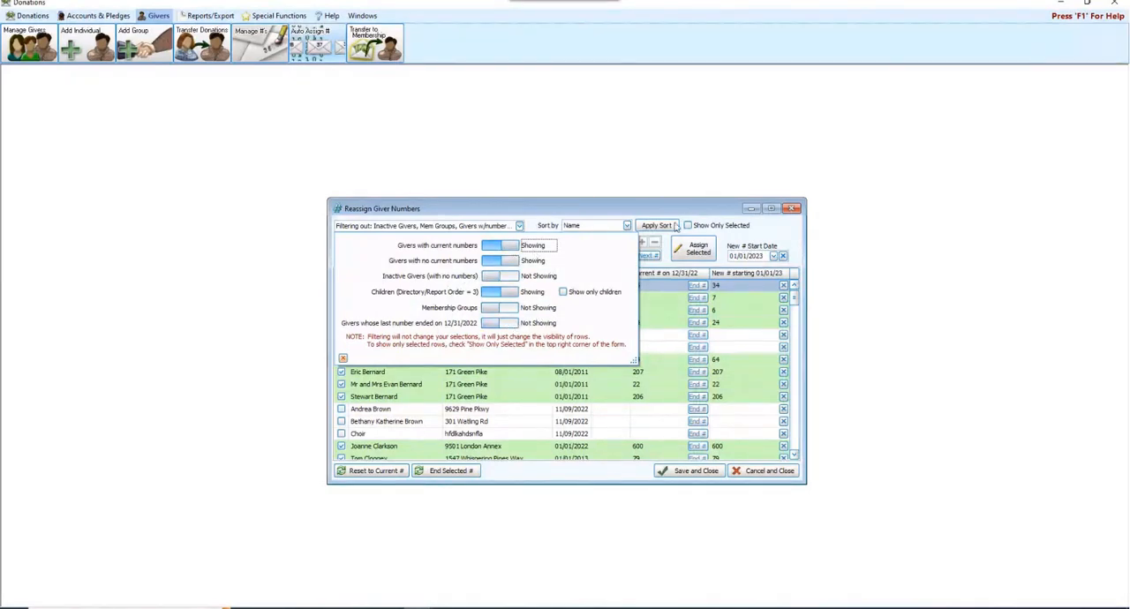
click(703, 207)
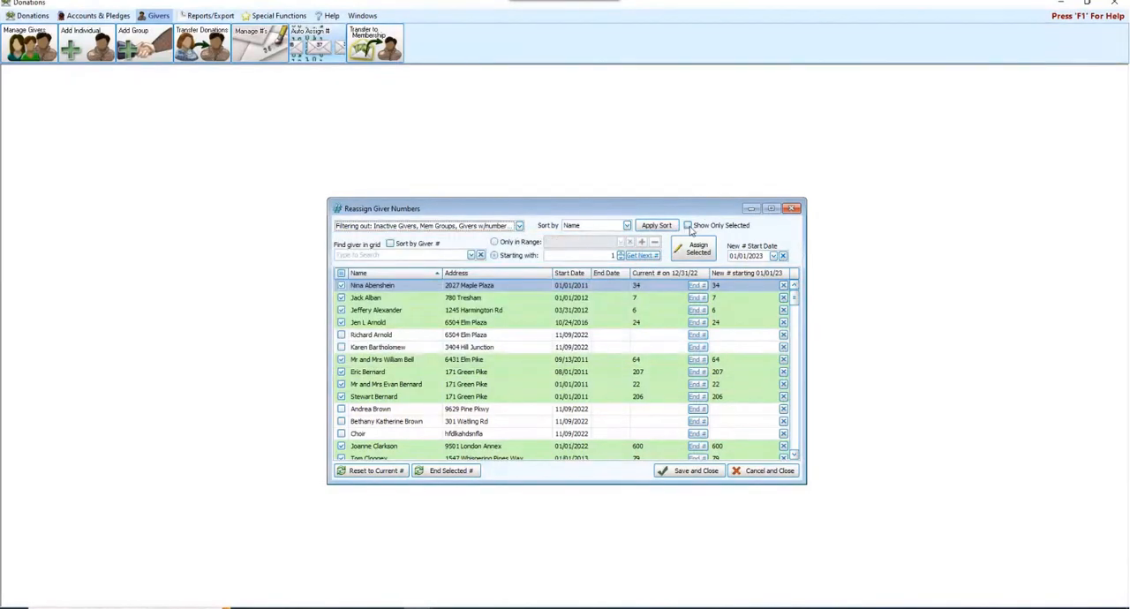
click(688, 226)
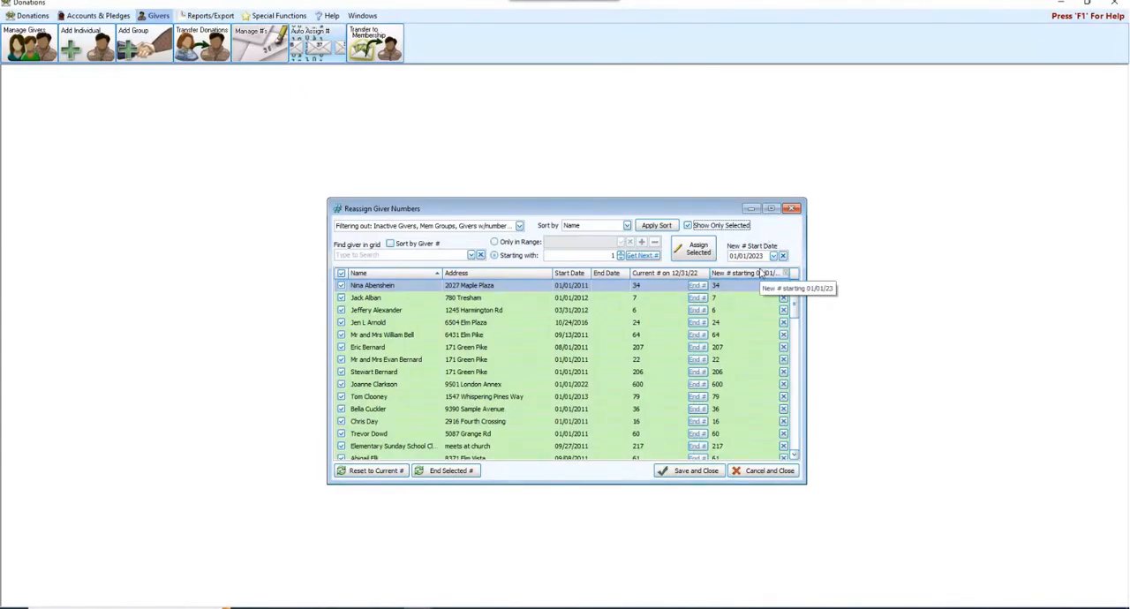
- Assign new numbers starting with 1, effective 01/01/2023, to the selected givers in Name order, and save the reassignment
click(697, 250)
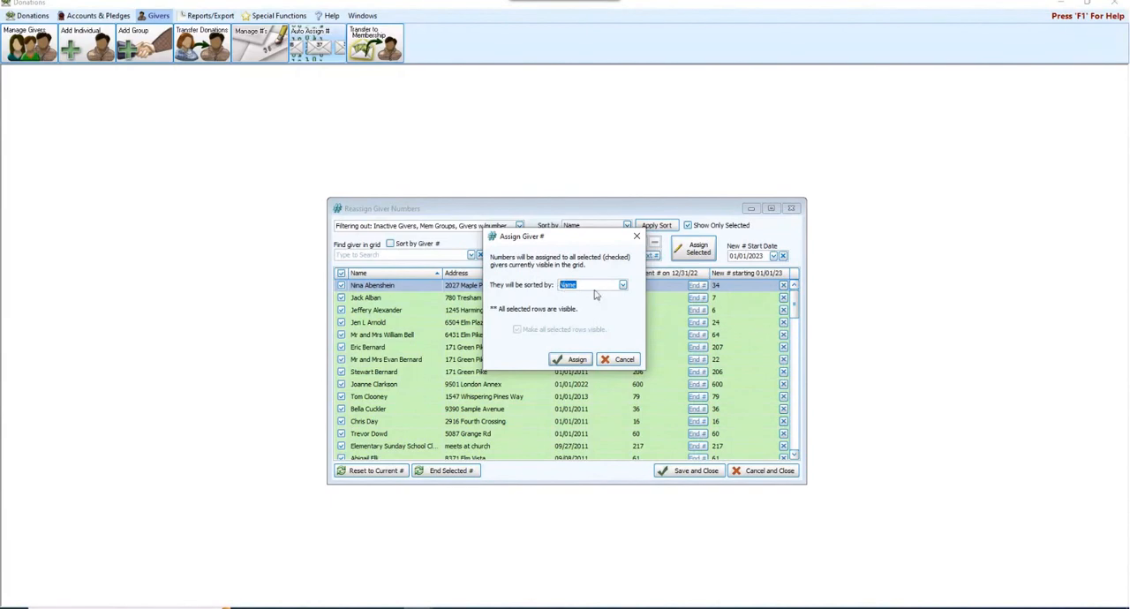
click(578, 360)
click(577, 359)
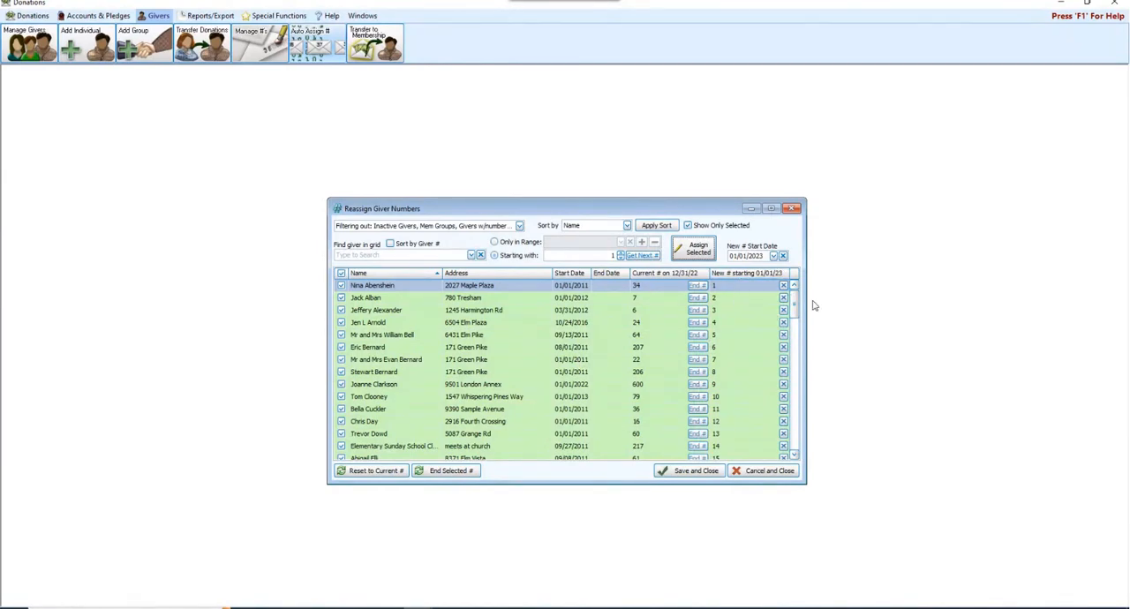
mouse_move(795, 307)
mouse_down()
mouse_move(823, 451)
mouse_move(797, 293)
mouse_up()
click(697, 474)
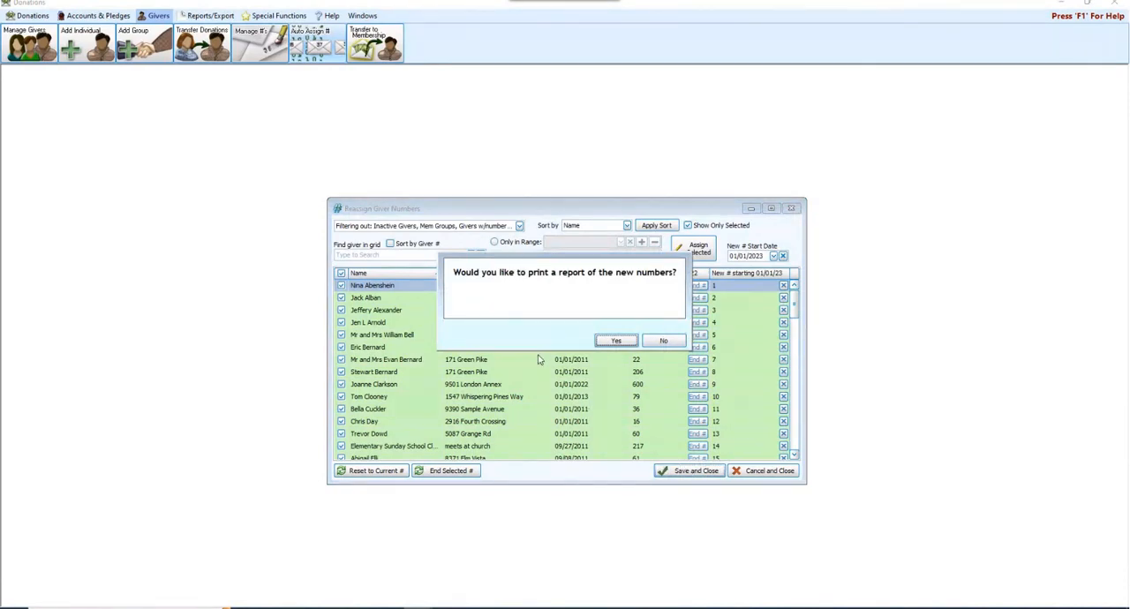
- Preview the report of new giver numbers current as of 01/01/2023, leaving out the next giver number
click(617, 342)
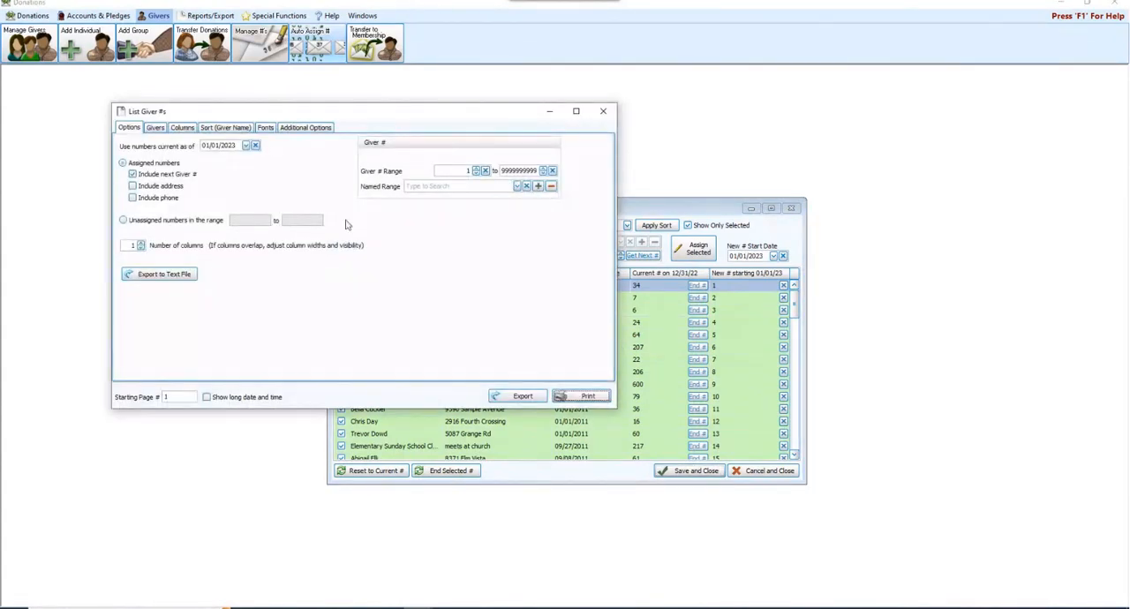
click(163, 175)
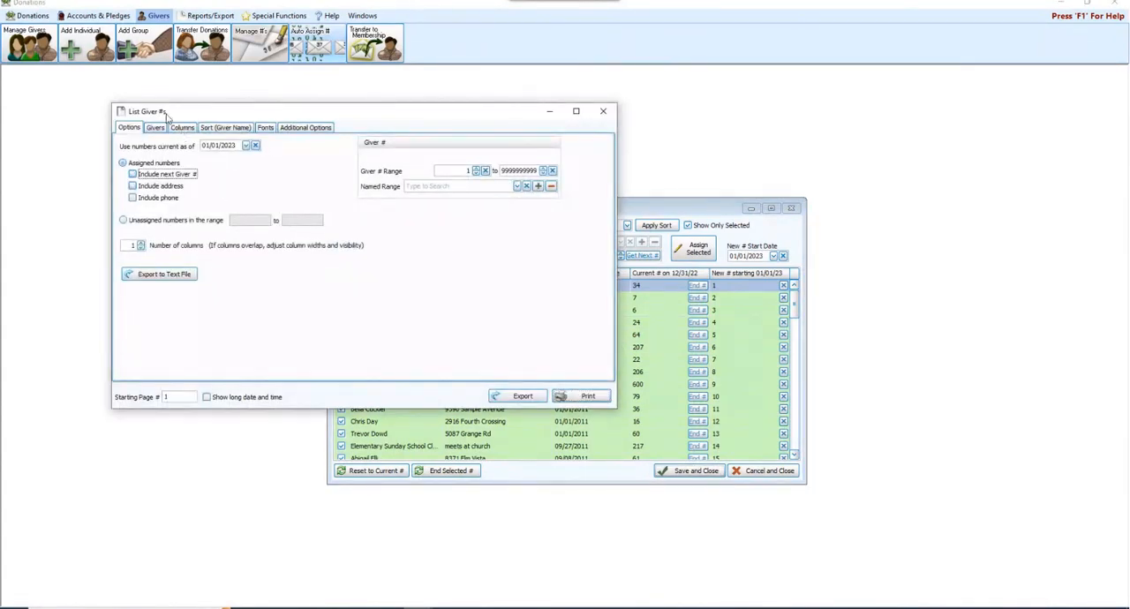
click(576, 402)
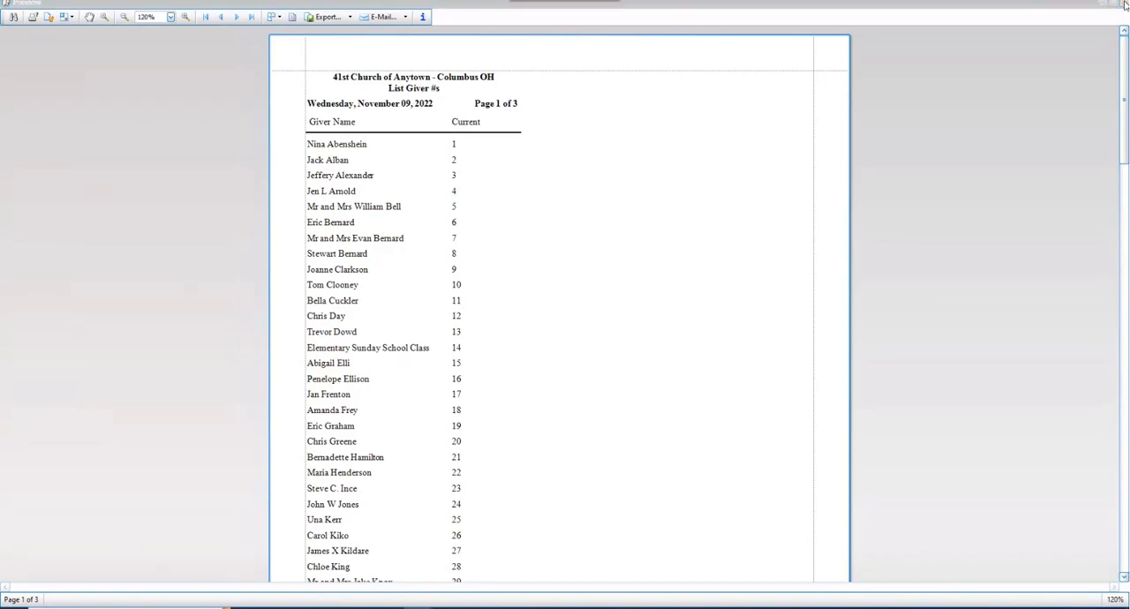
click(1124, 4)
- Examine the sort field choices for the giver number report, and close its options window
drag(265, 113, 499, 165)
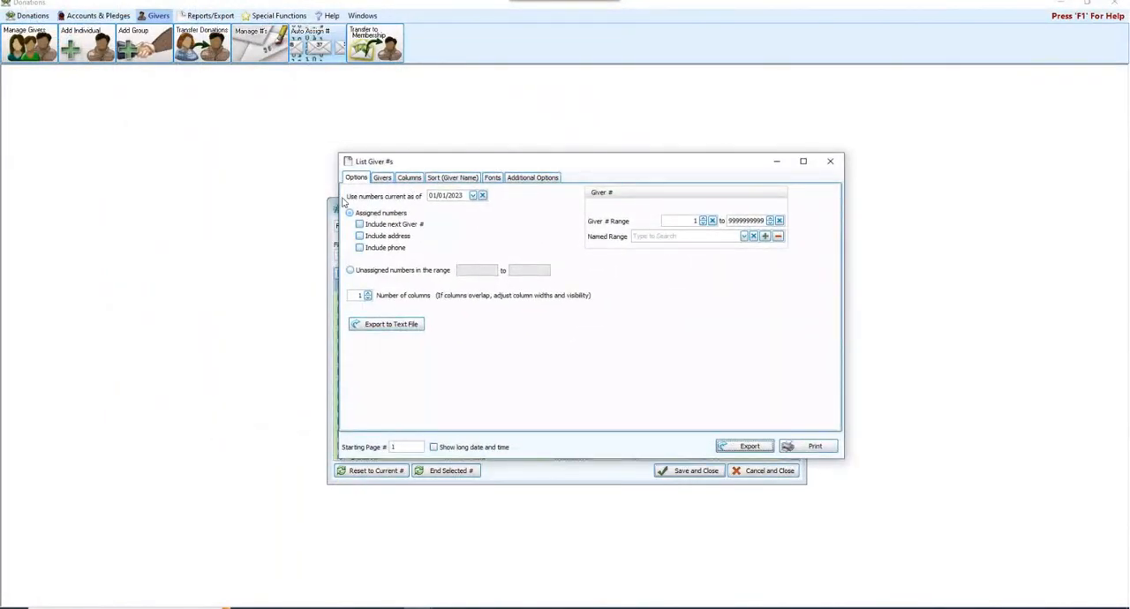
click(440, 180)
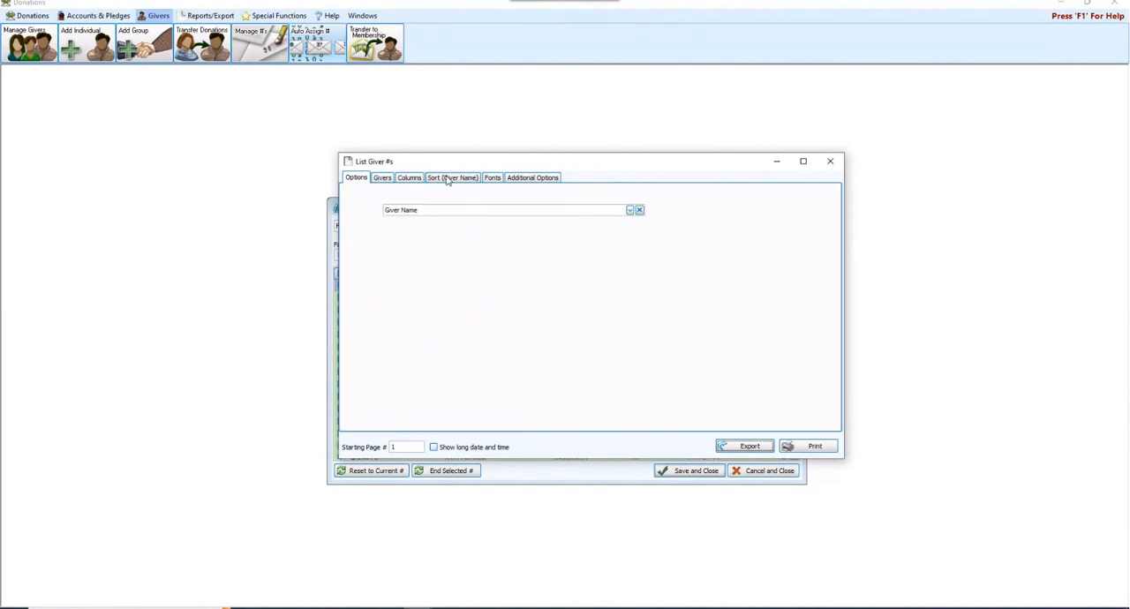
click(630, 210)
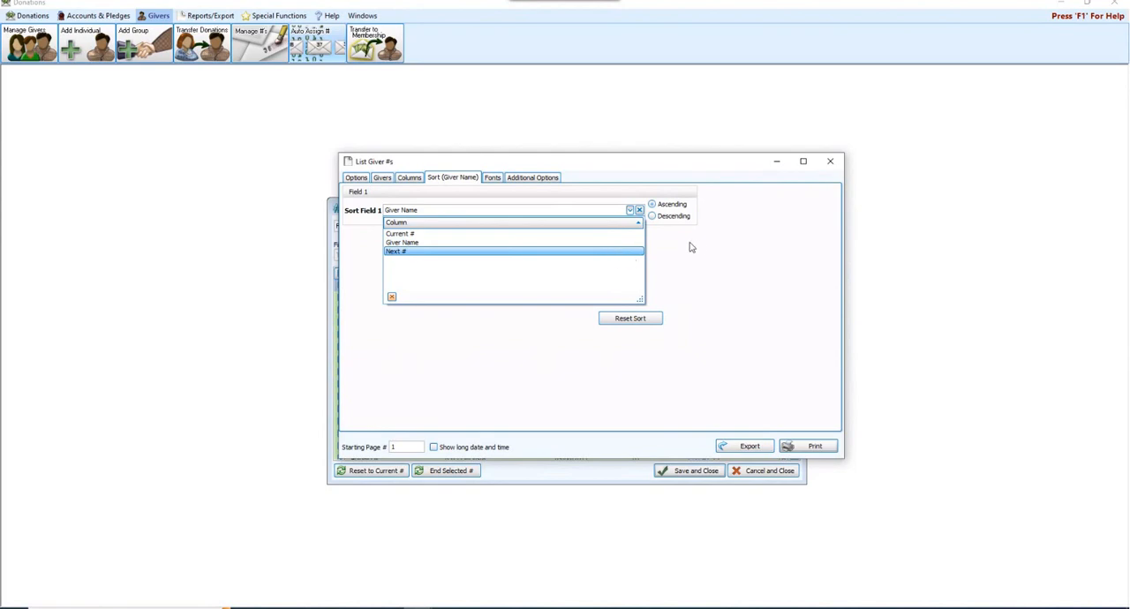
click(750, 241)
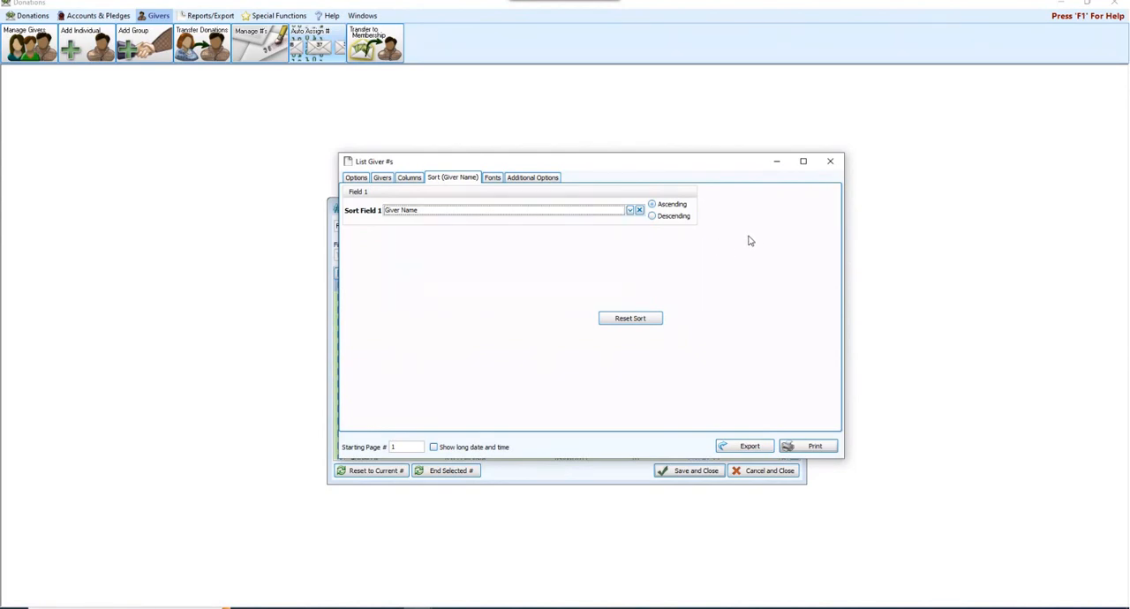
click(837, 165)
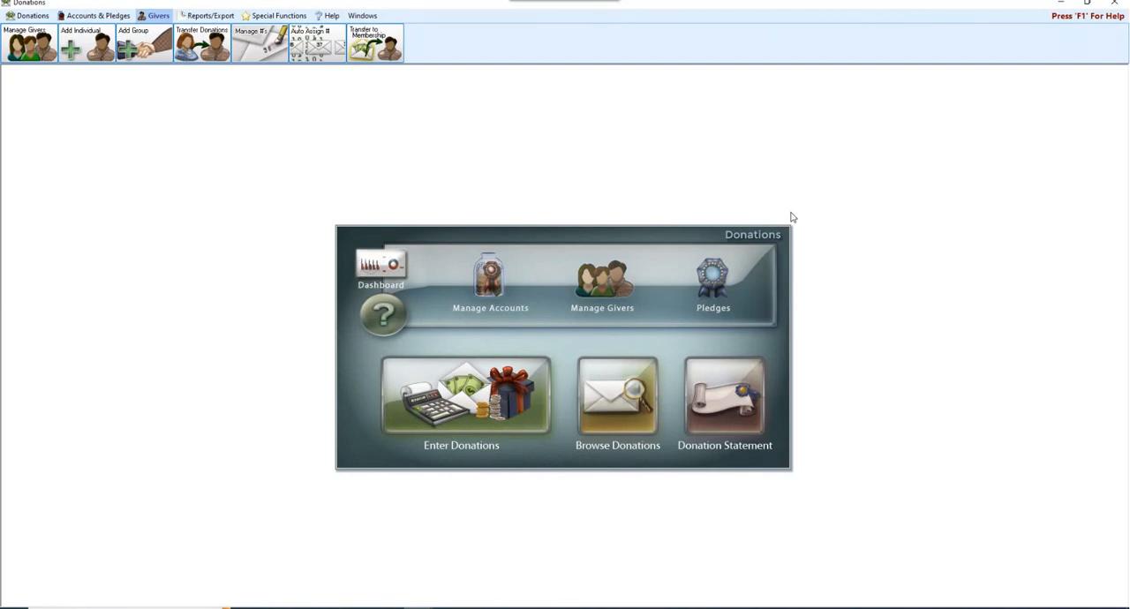
- Start a label run that excludes people without a giver number and uses giver numbers current as of 01/01/2023
click(209, 16)
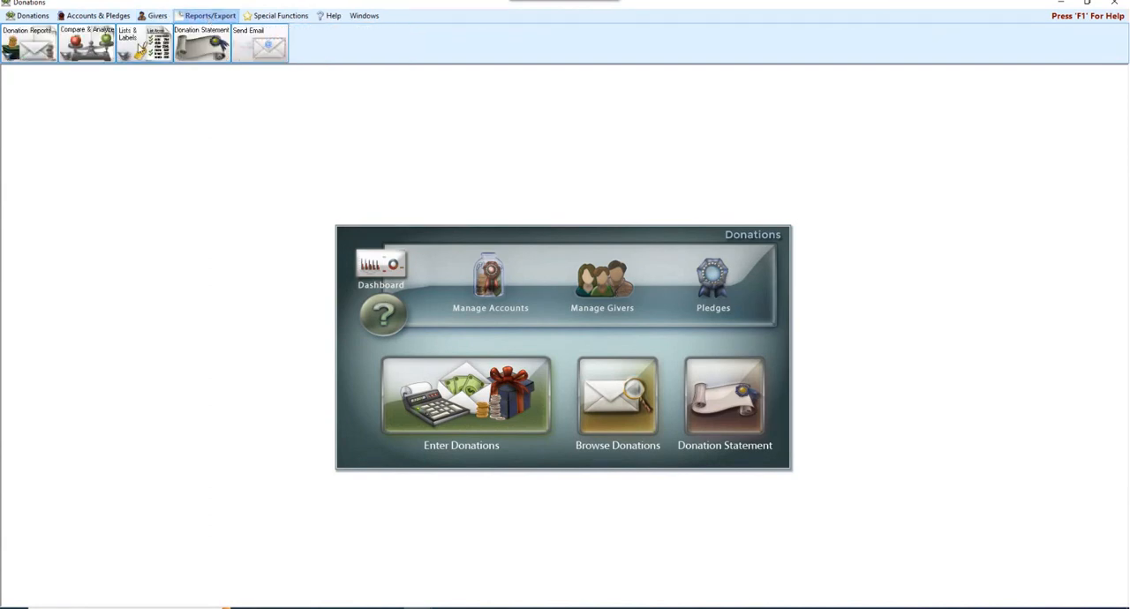
click(138, 48)
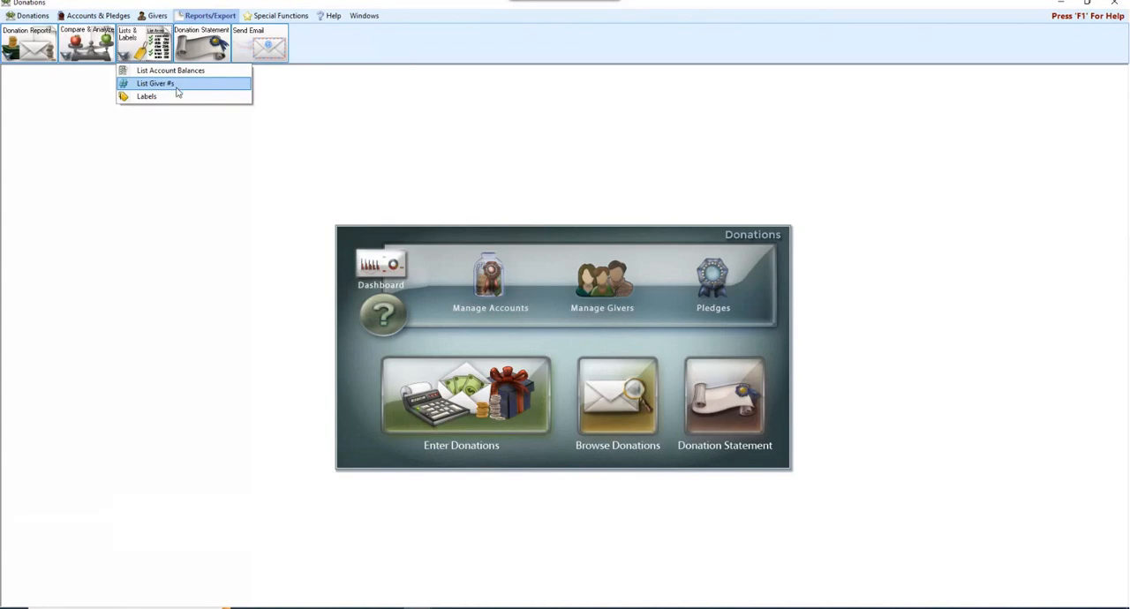
click(148, 97)
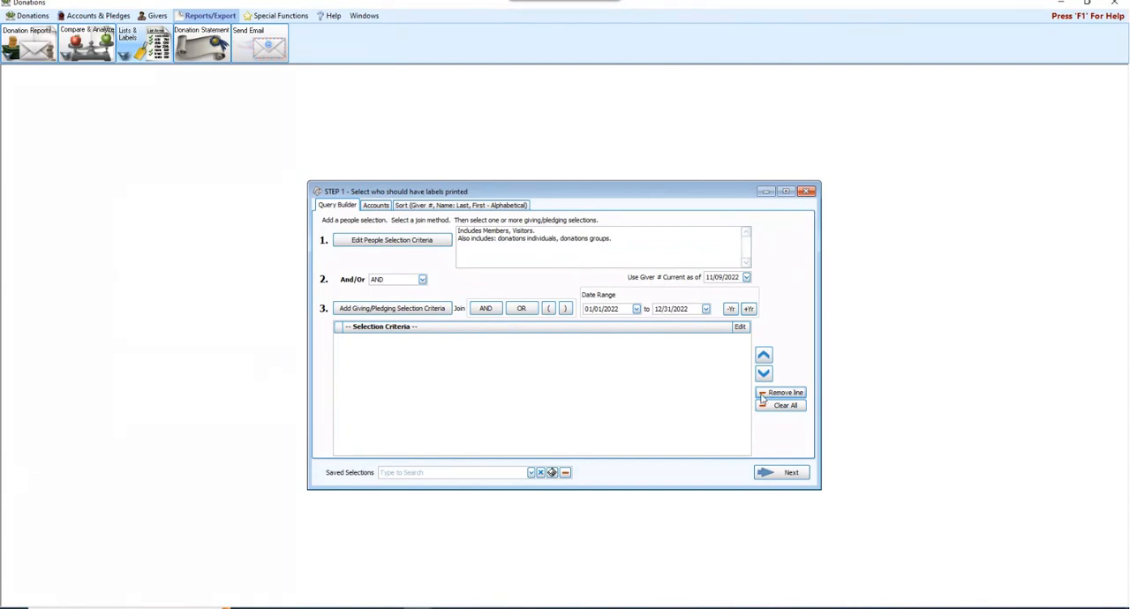
click(402, 243)
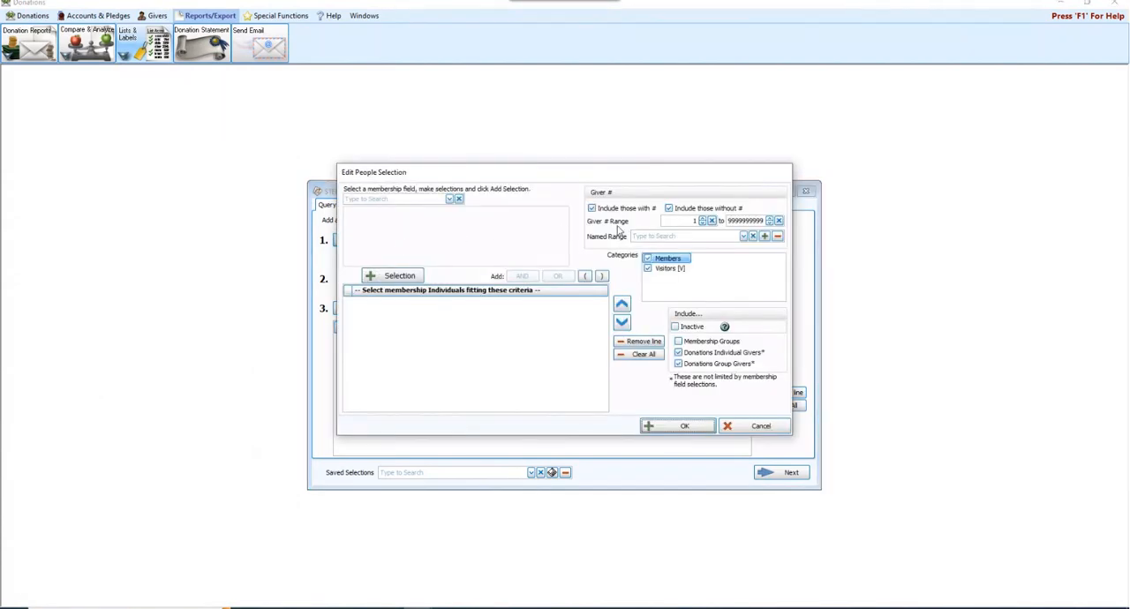
click(670, 210)
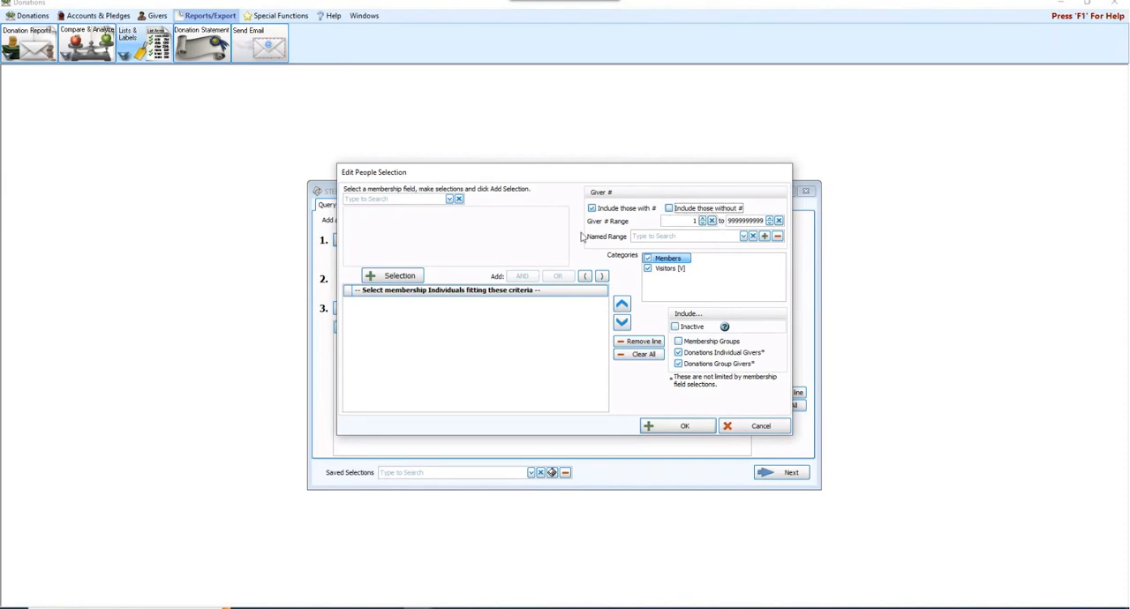
click(684, 429)
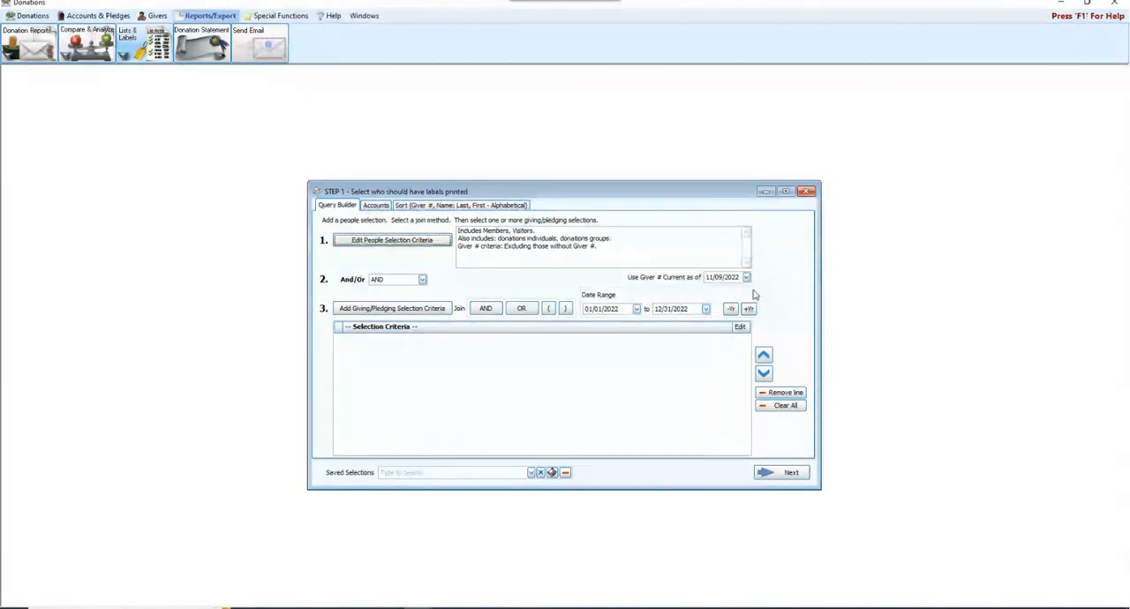
click(709, 278)
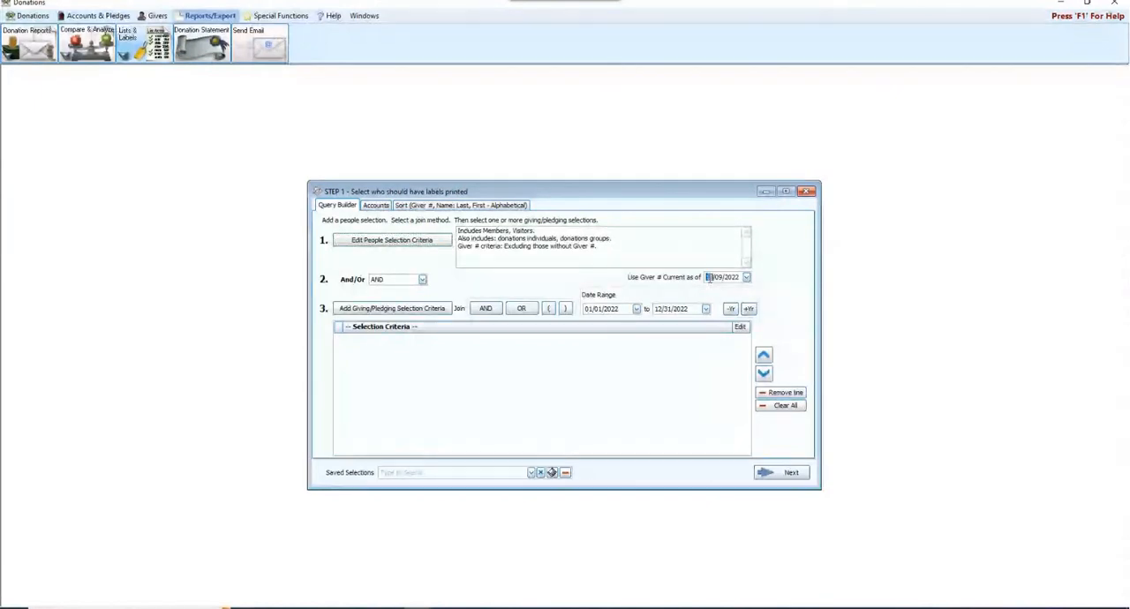
text(01012)
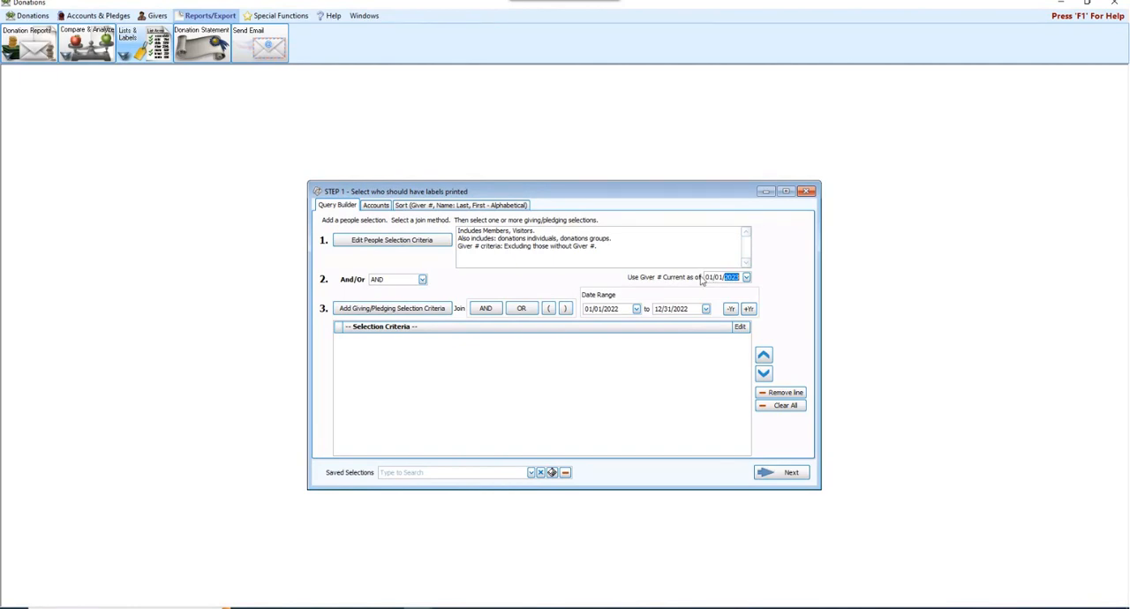
- Review the label sort fields, keeping Giver # as the first one, and continue to the label layout
click(440, 207)
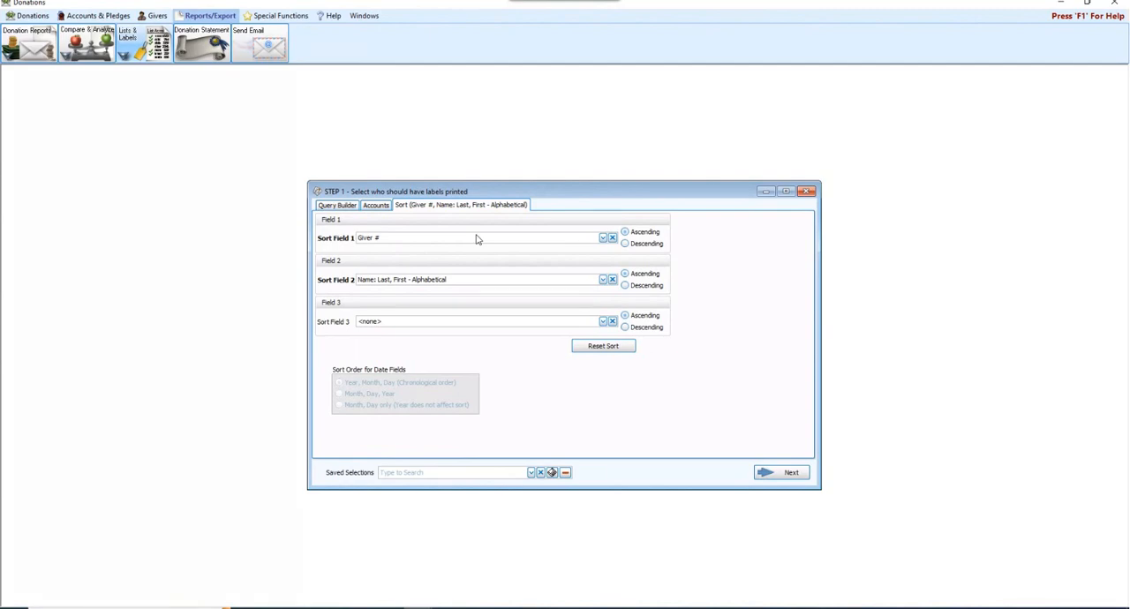
click(603, 239)
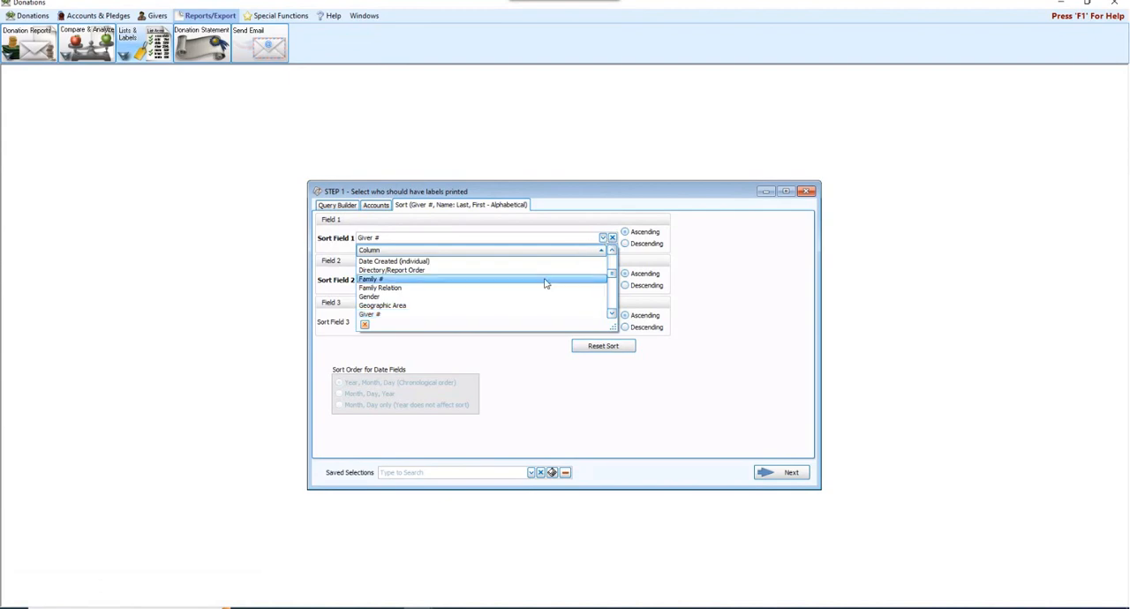
click(630, 409)
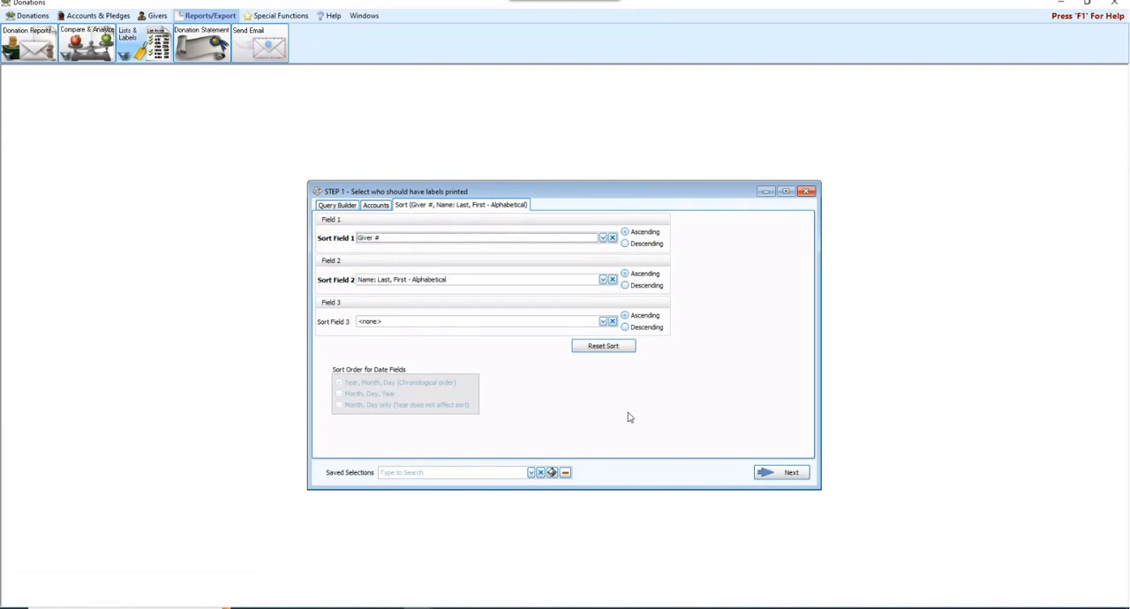
click(801, 475)
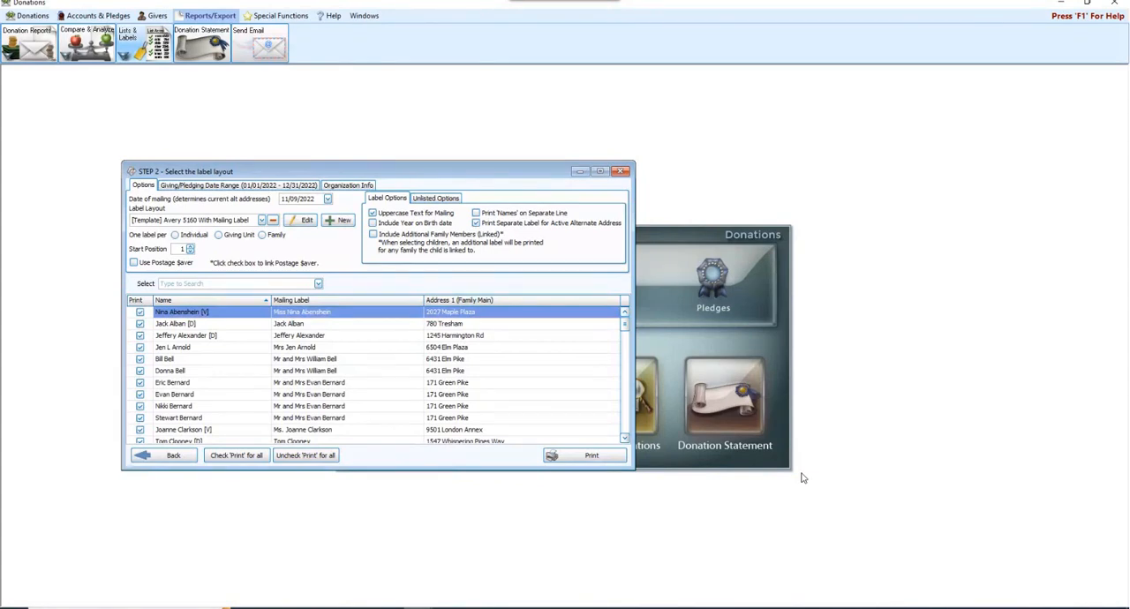
- Create a new label layout based on the Avery standard 5160 Address label
drag(389, 177, 556, 188)
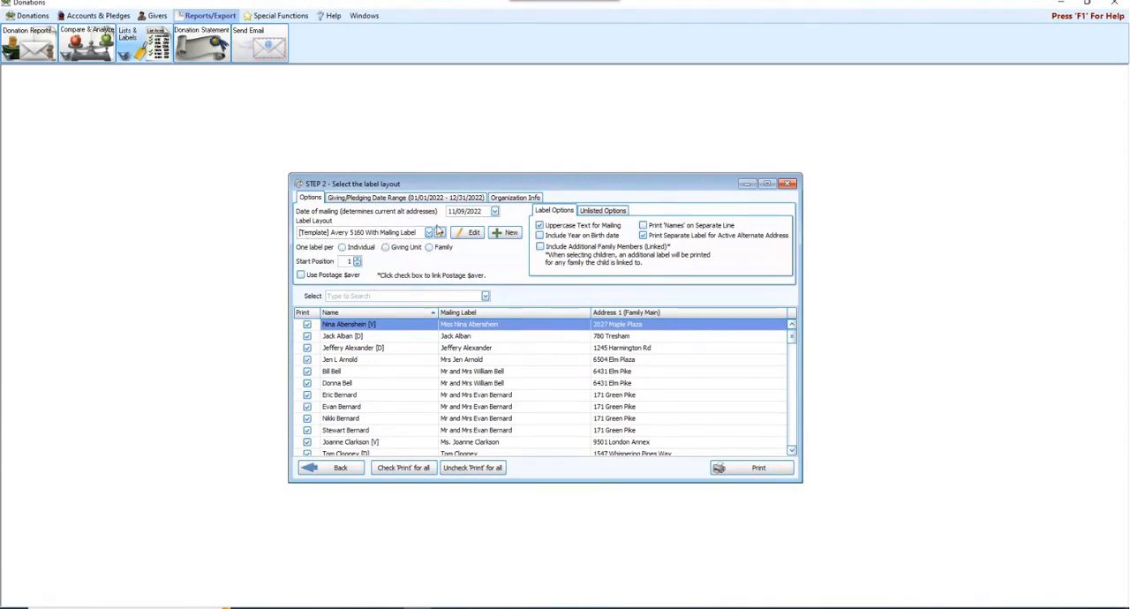
click(510, 232)
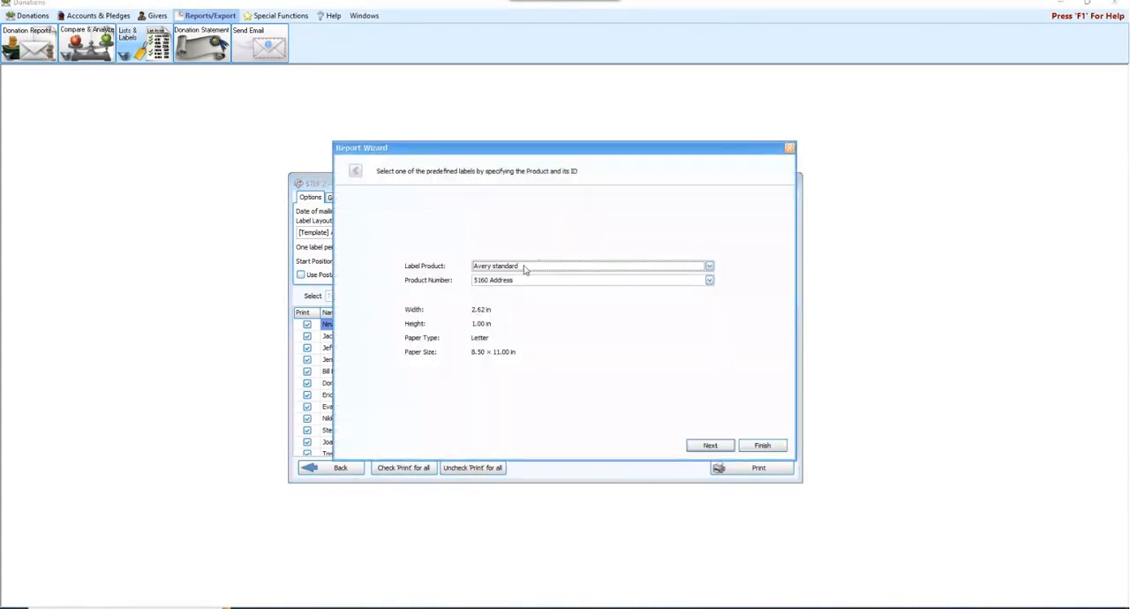
click(772, 448)
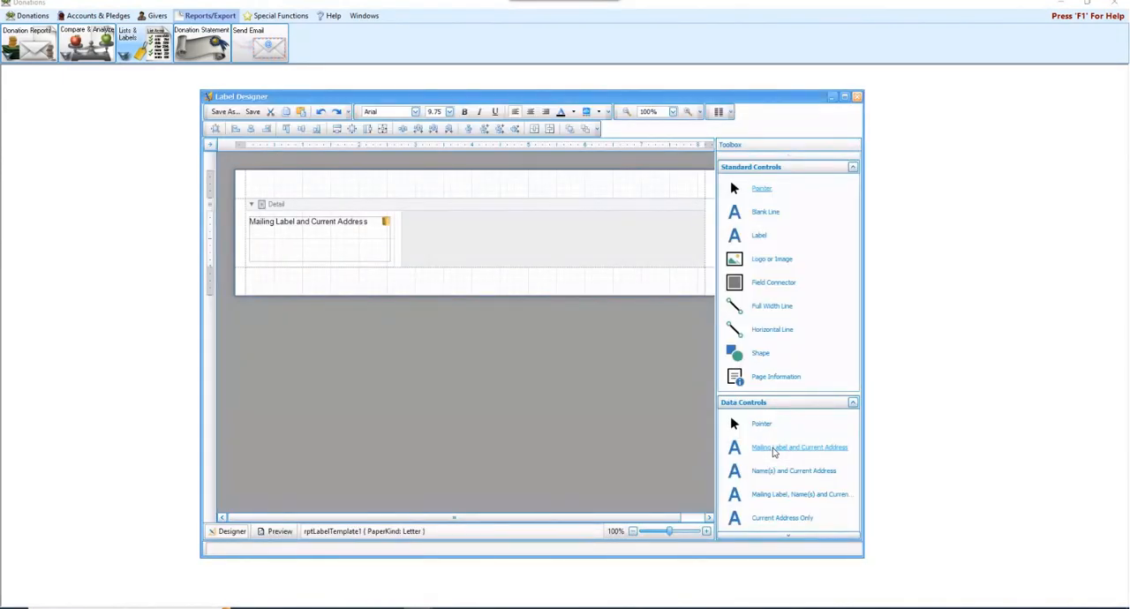
- Move the Mailing Label and Current Address block slightly down within the label to leave room above it
click(307, 238)
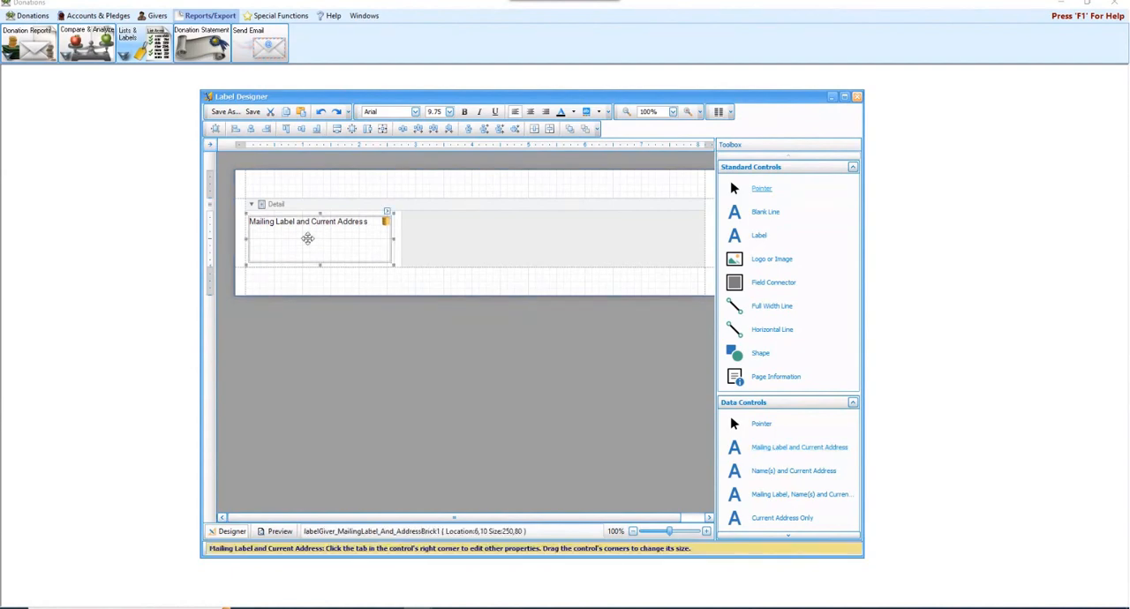
click(423, 248)
click(326, 245)
click(429, 246)
click(367, 240)
drag(358, 246, 355, 252)
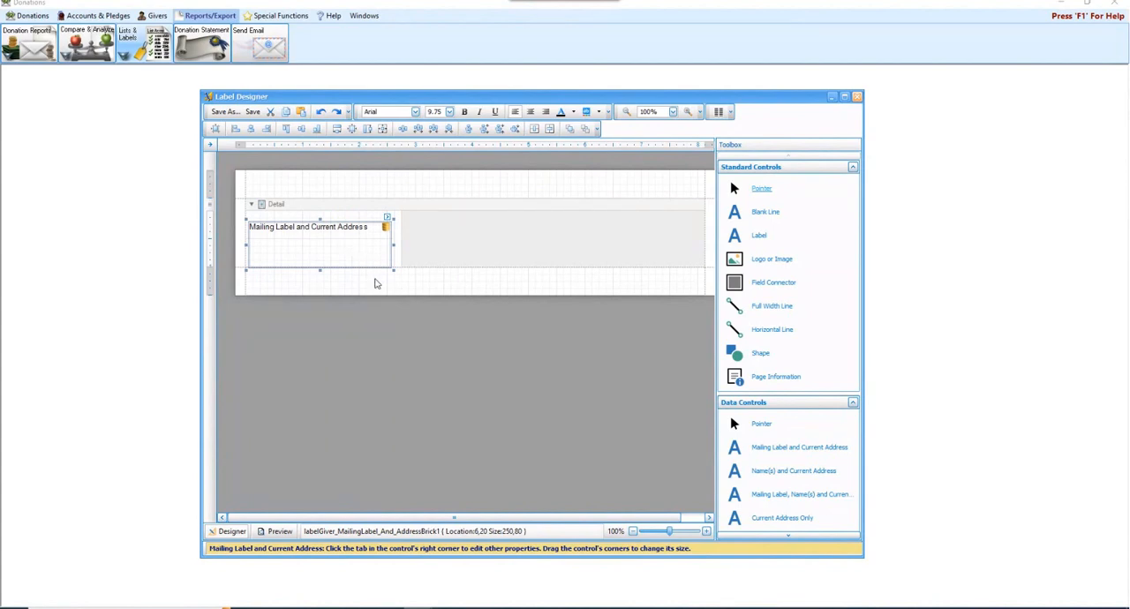
click(369, 280)
click(485, 228)
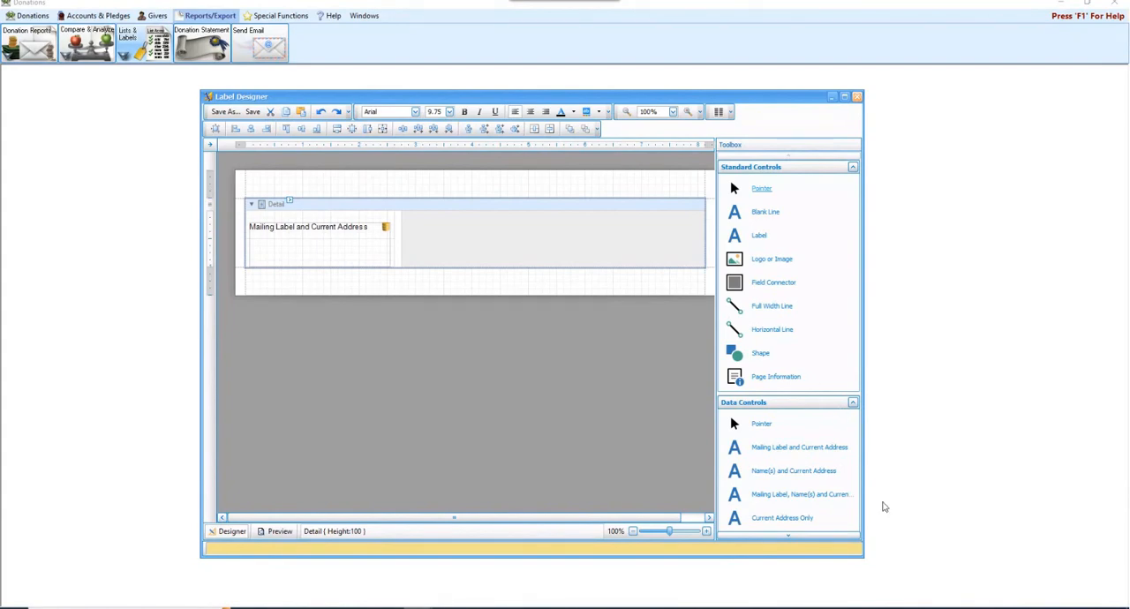
- Add a Membership Field for Giver # above the Mailing Label and Current Address block
click(829, 535)
click(831, 536)
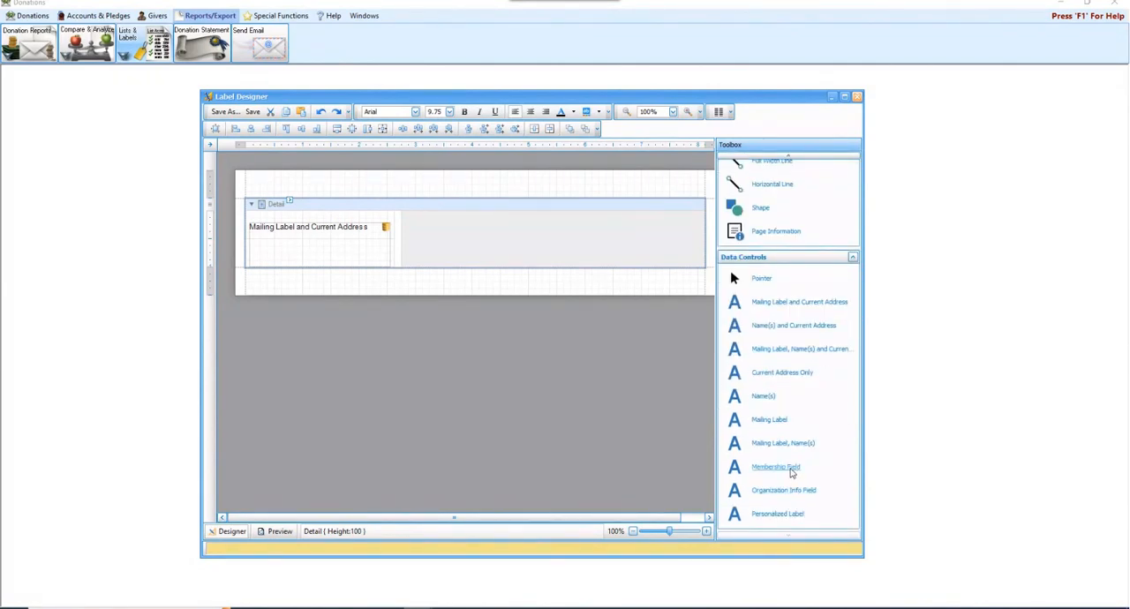
drag(792, 473, 280, 219)
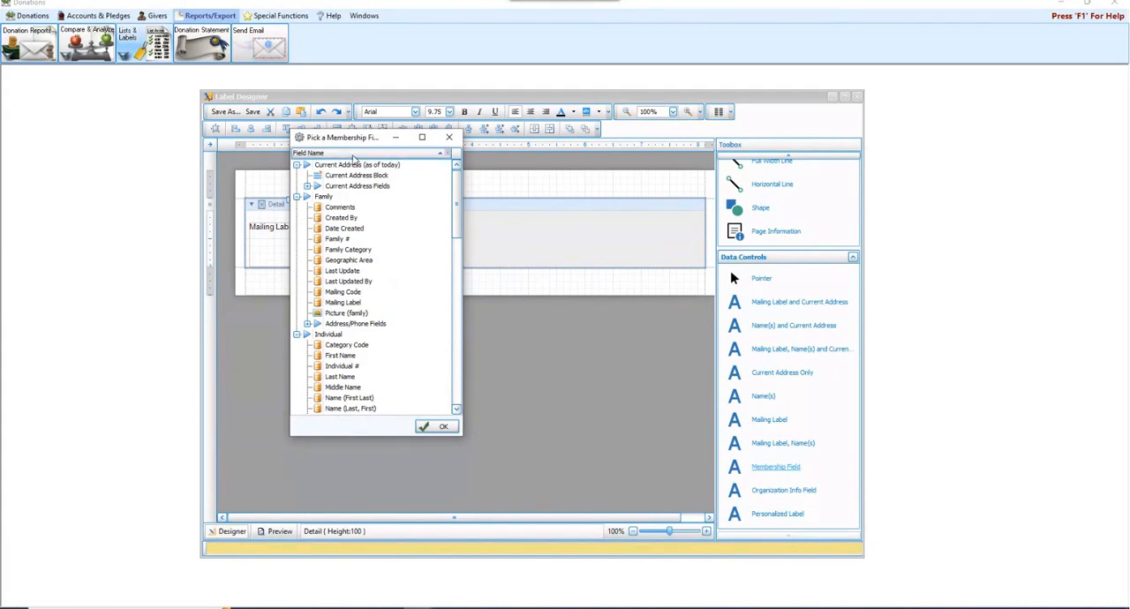
drag(374, 139, 507, 153)
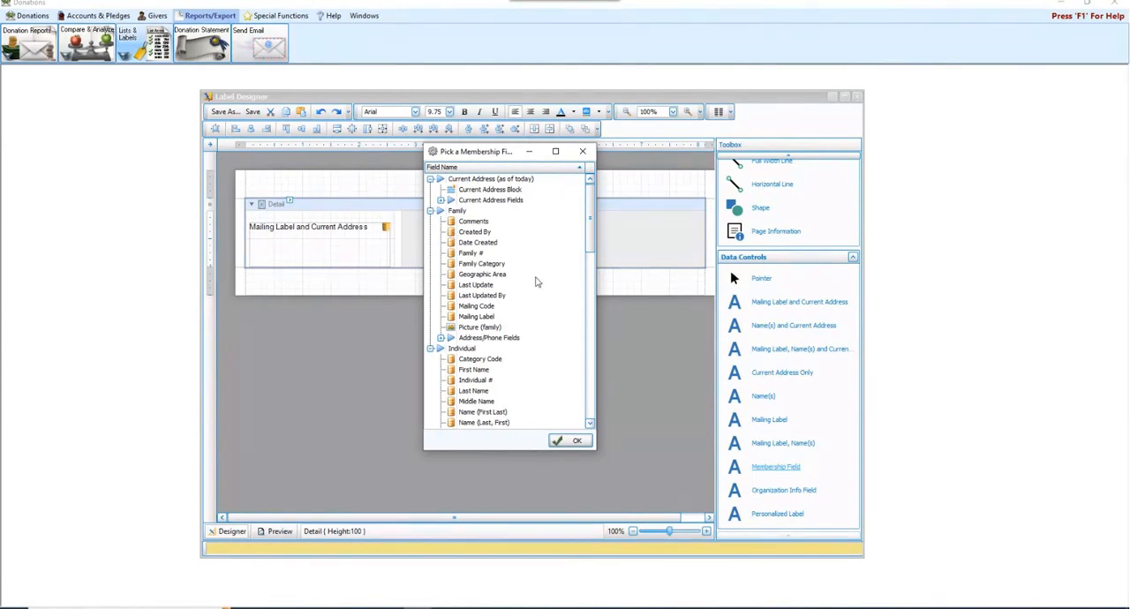
drag(592, 211, 607, 323)
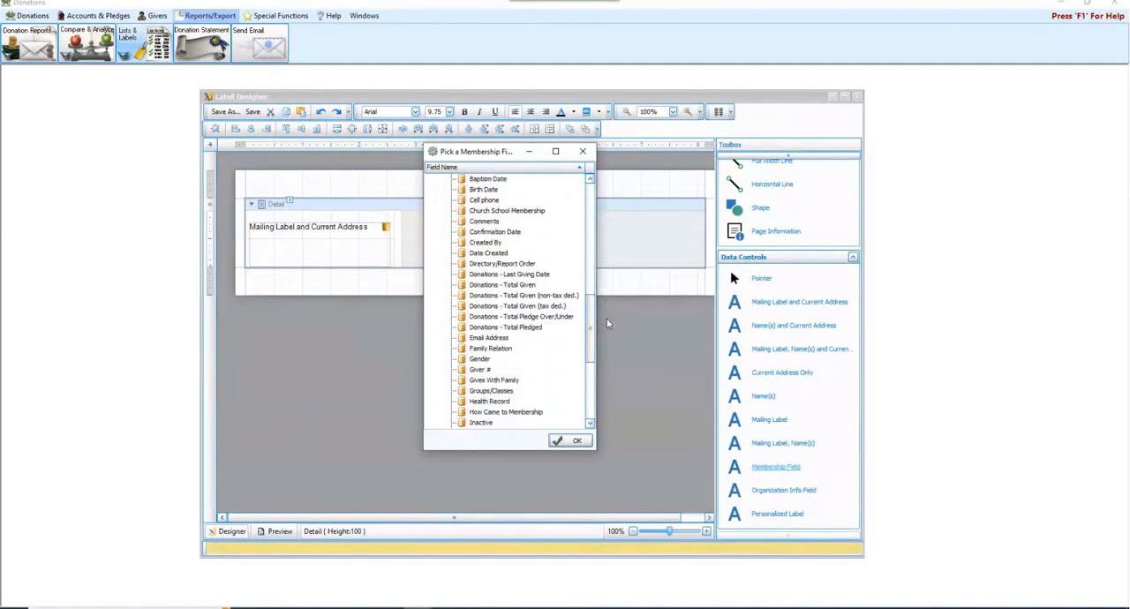
click(473, 371)
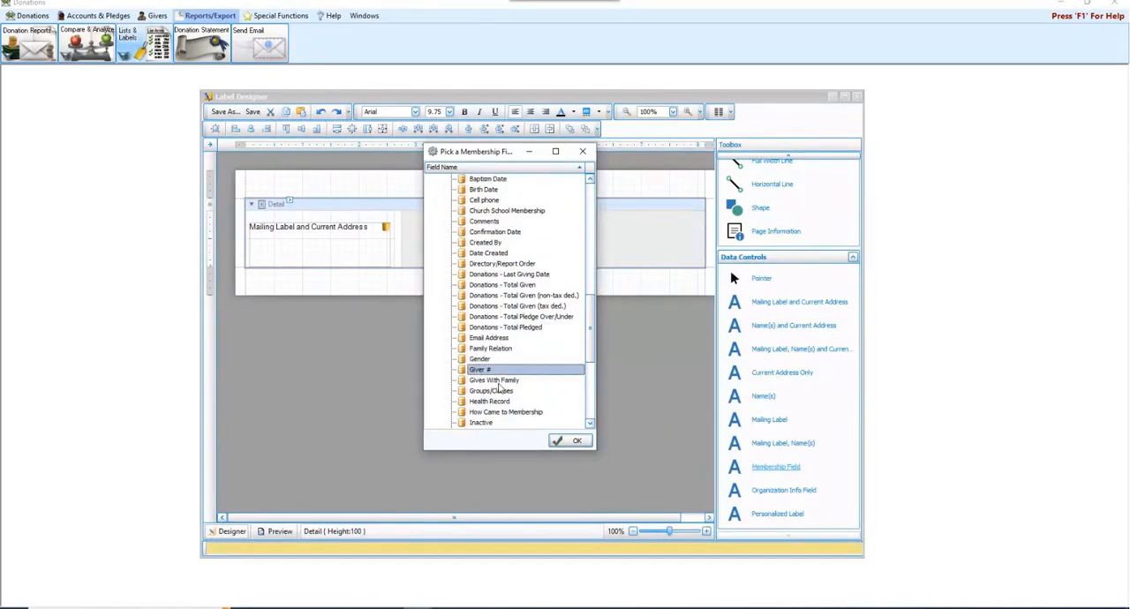
click(576, 441)
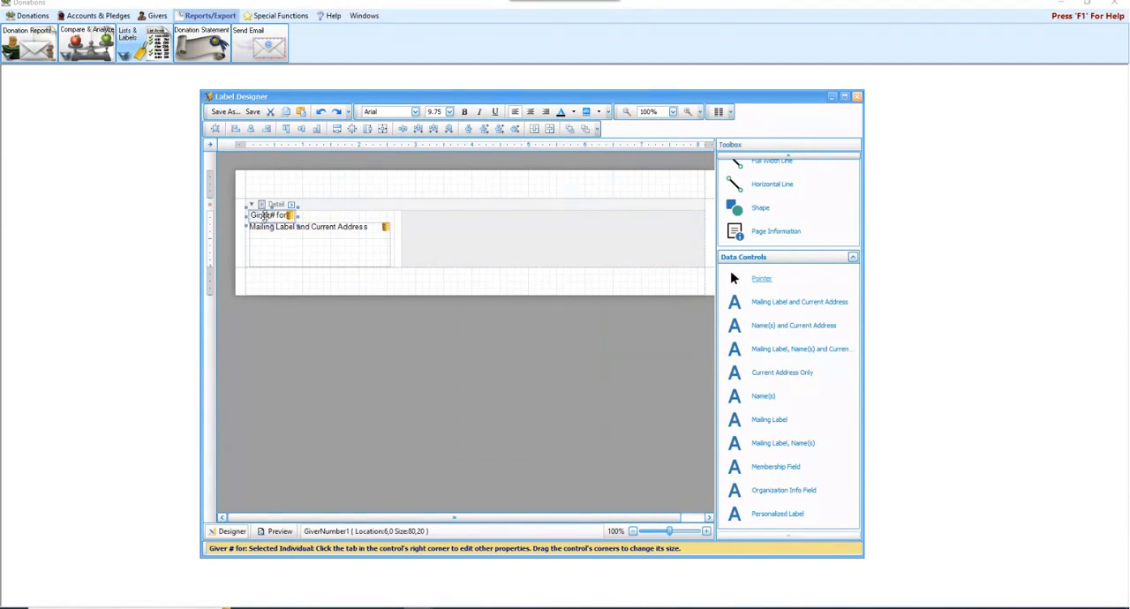
- Save the layout as "Mailing Label Address with Giver #" and close the label designer
click(300, 250)
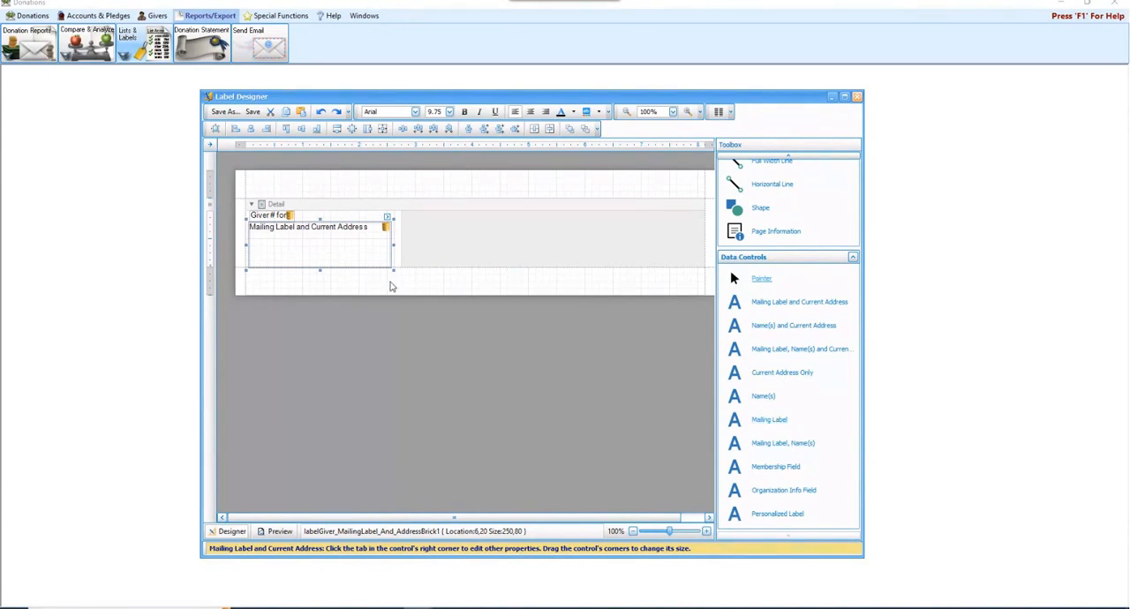
click(392, 286)
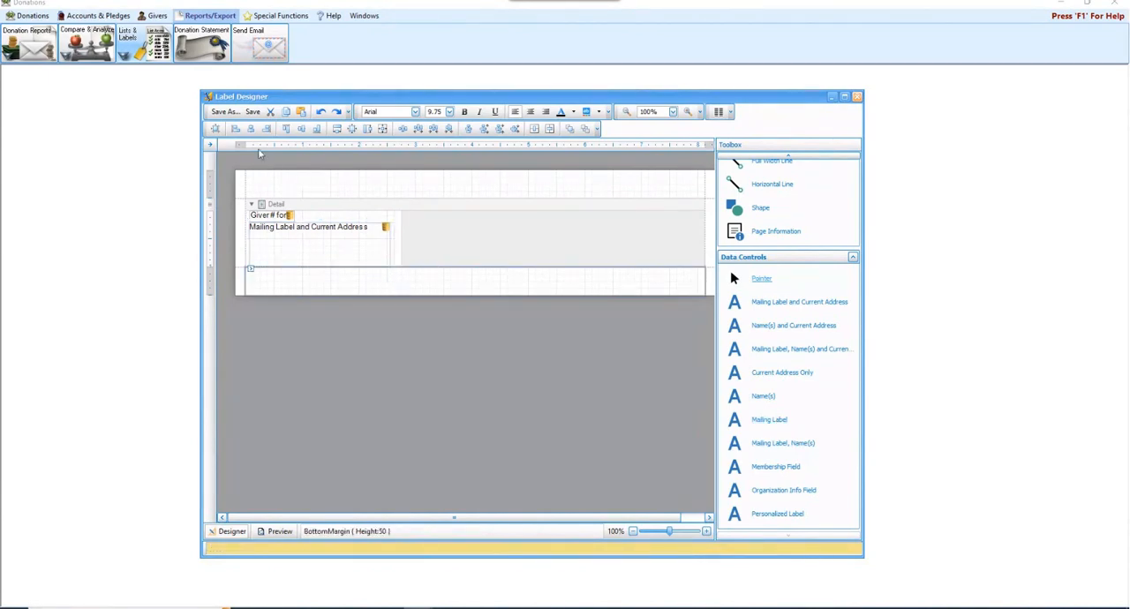
click(224, 112)
click(227, 121)
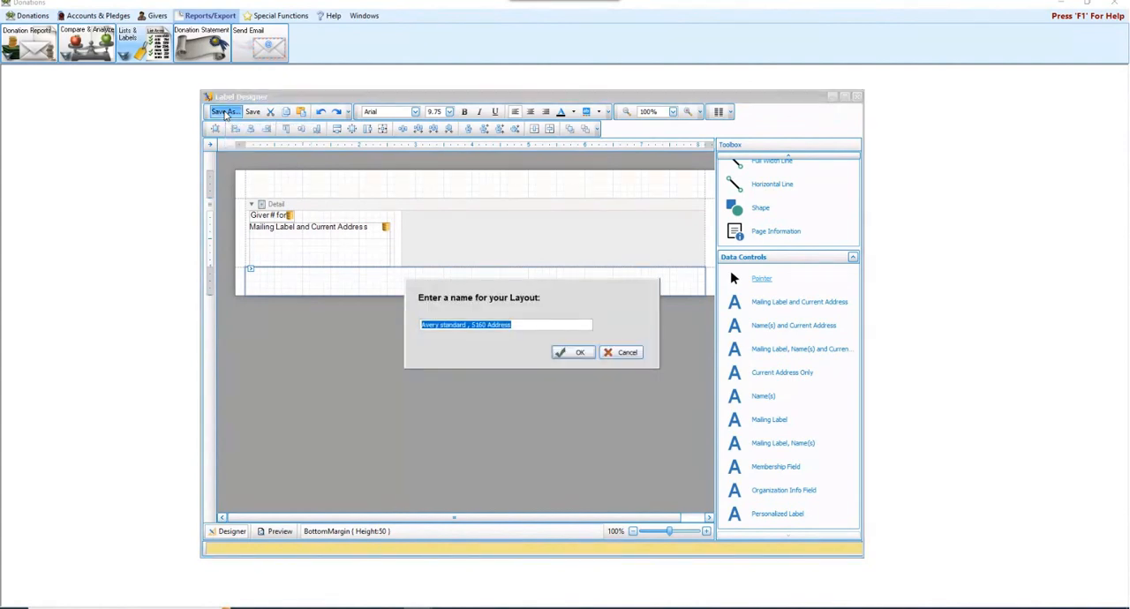
text(Ma)
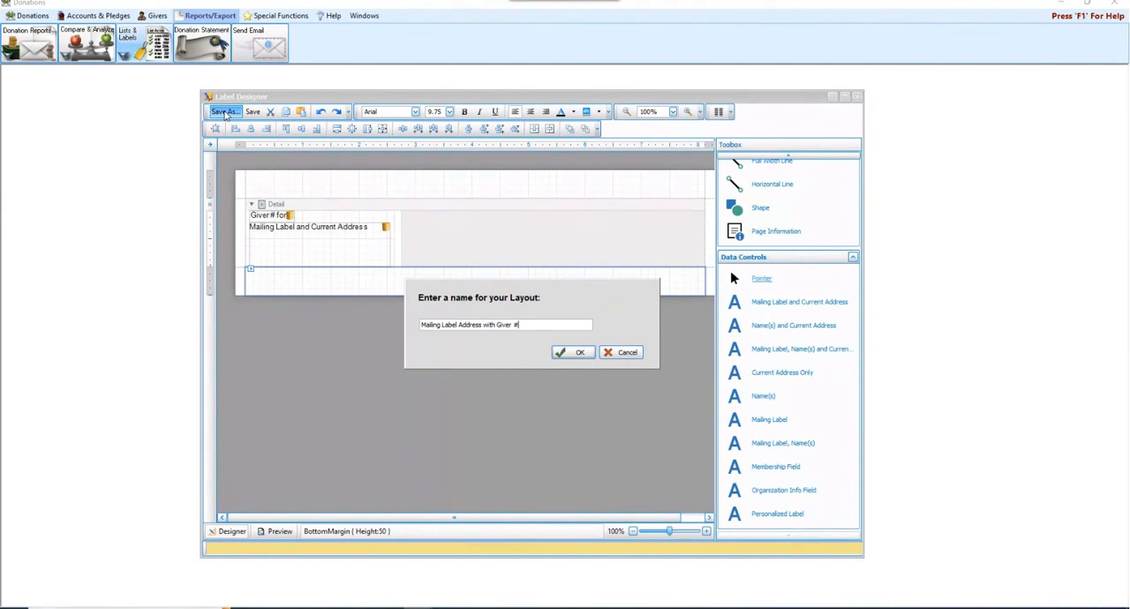
click(580, 353)
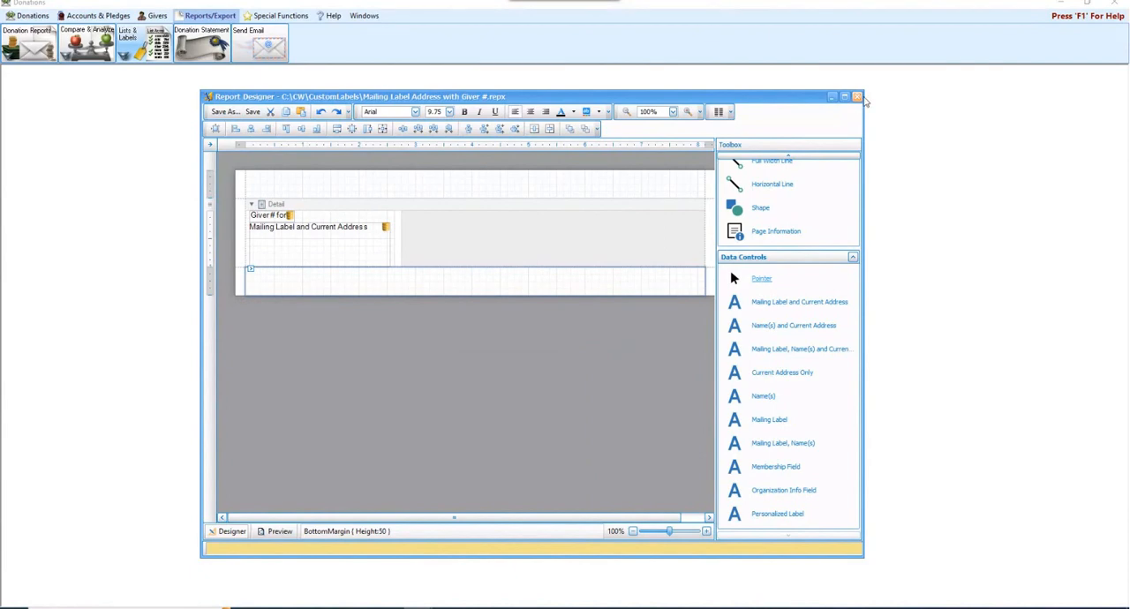
click(858, 97)
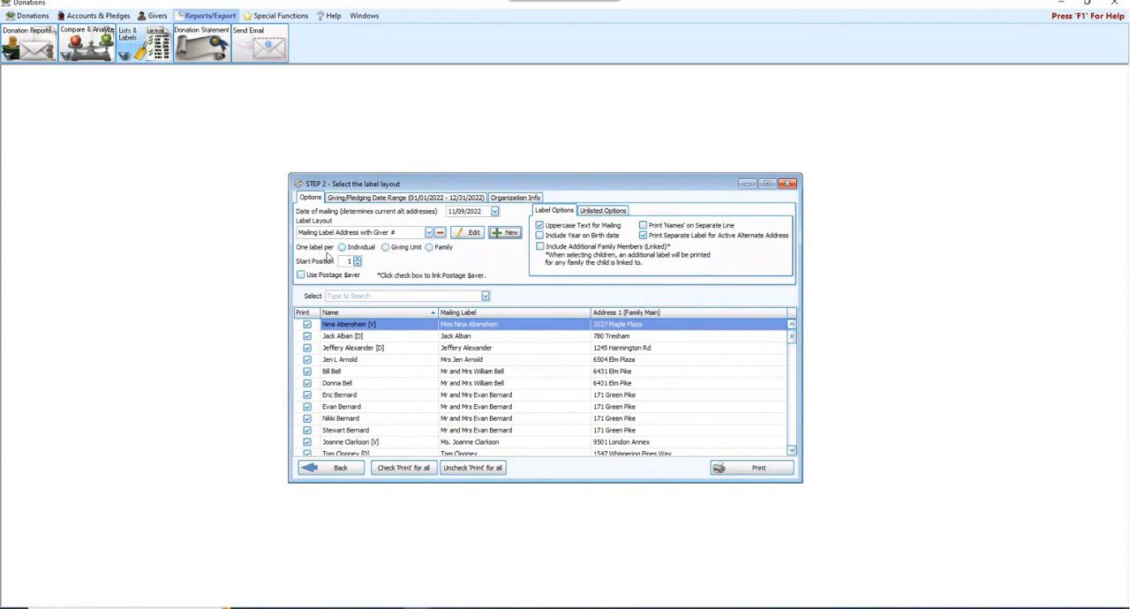
- Set one label per Giving Unit and generate the labels for printing
click(403, 252)
click(782, 468)
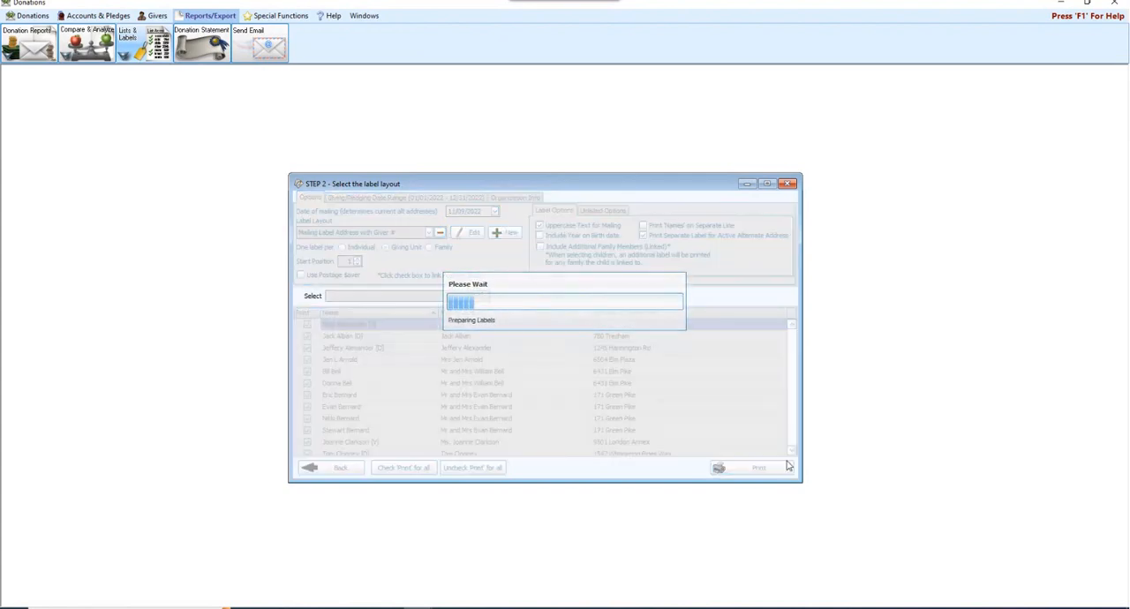